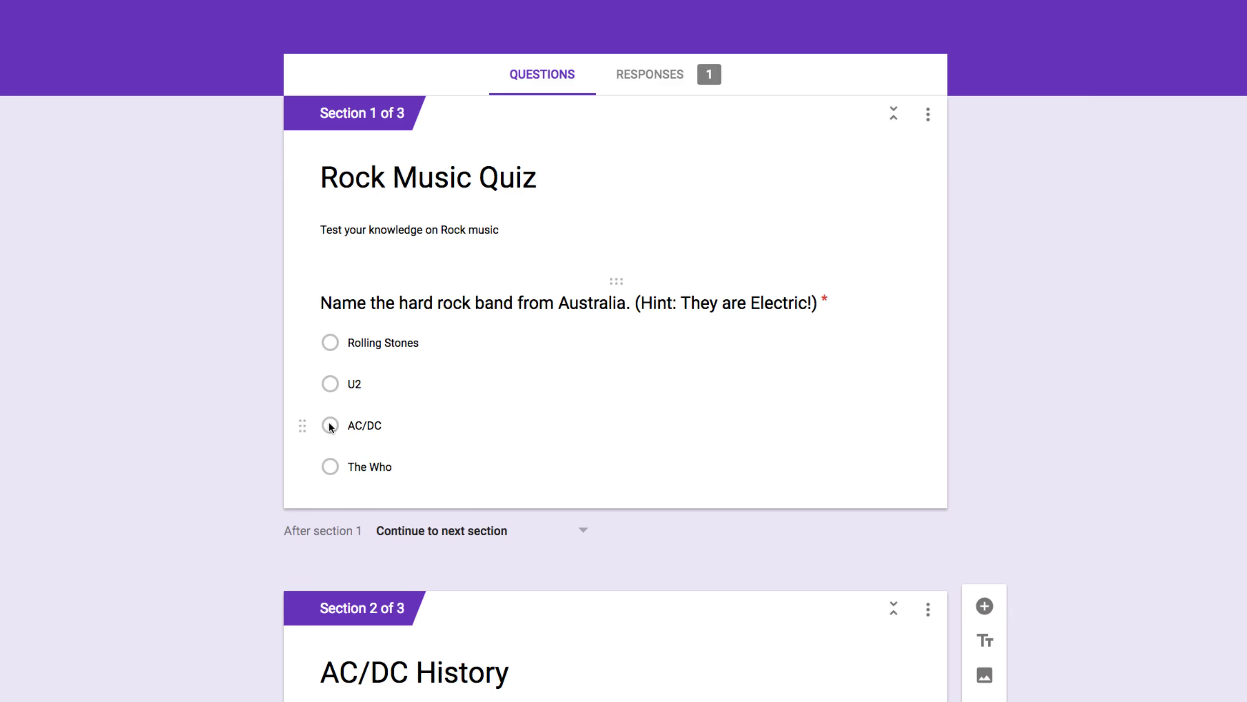
Examine the quiz's three sections and the section branching set on the Australian rock band question and the AC/DC question.
click(331, 464)
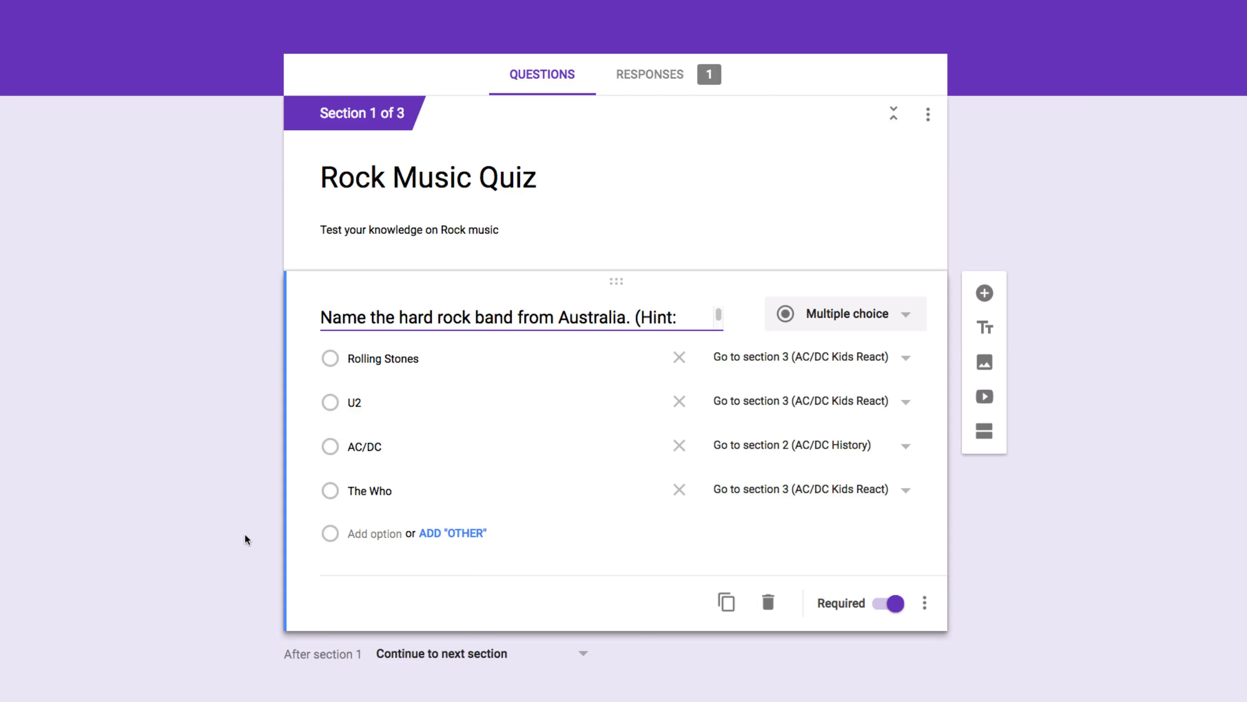
scroll(245, 535, down, 10)
scroll(247, 534, down, 2)
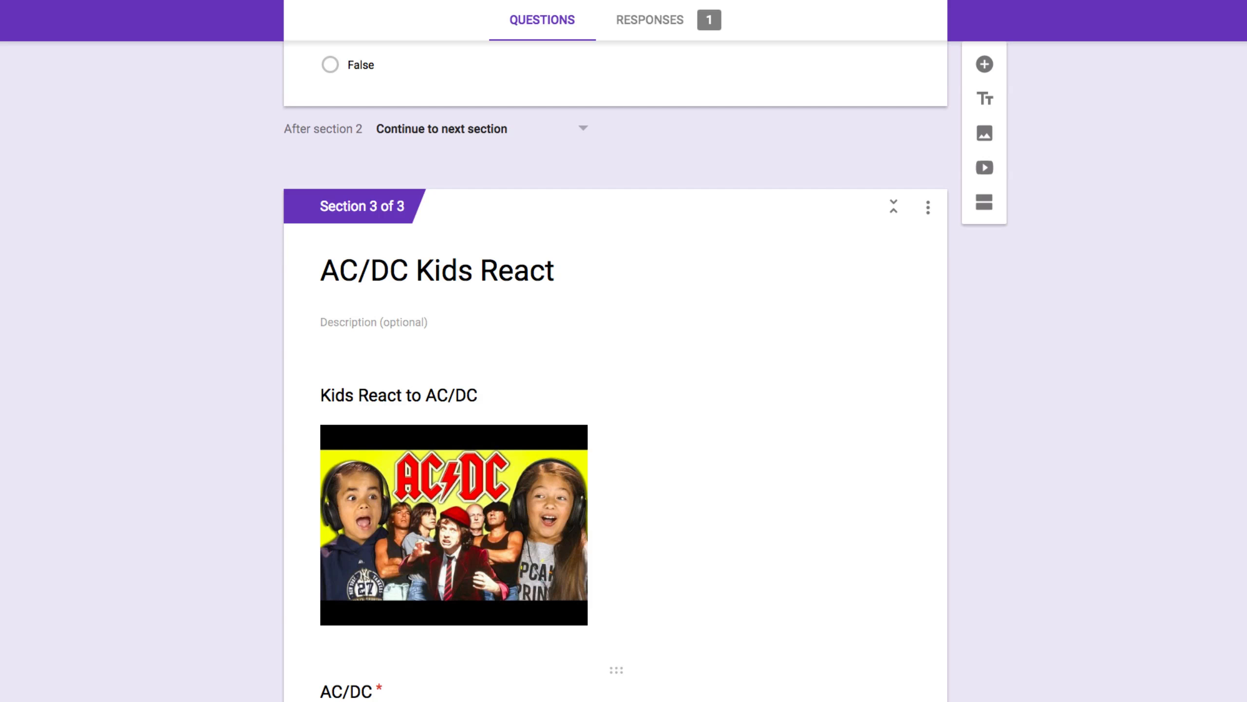
click(432, 689)
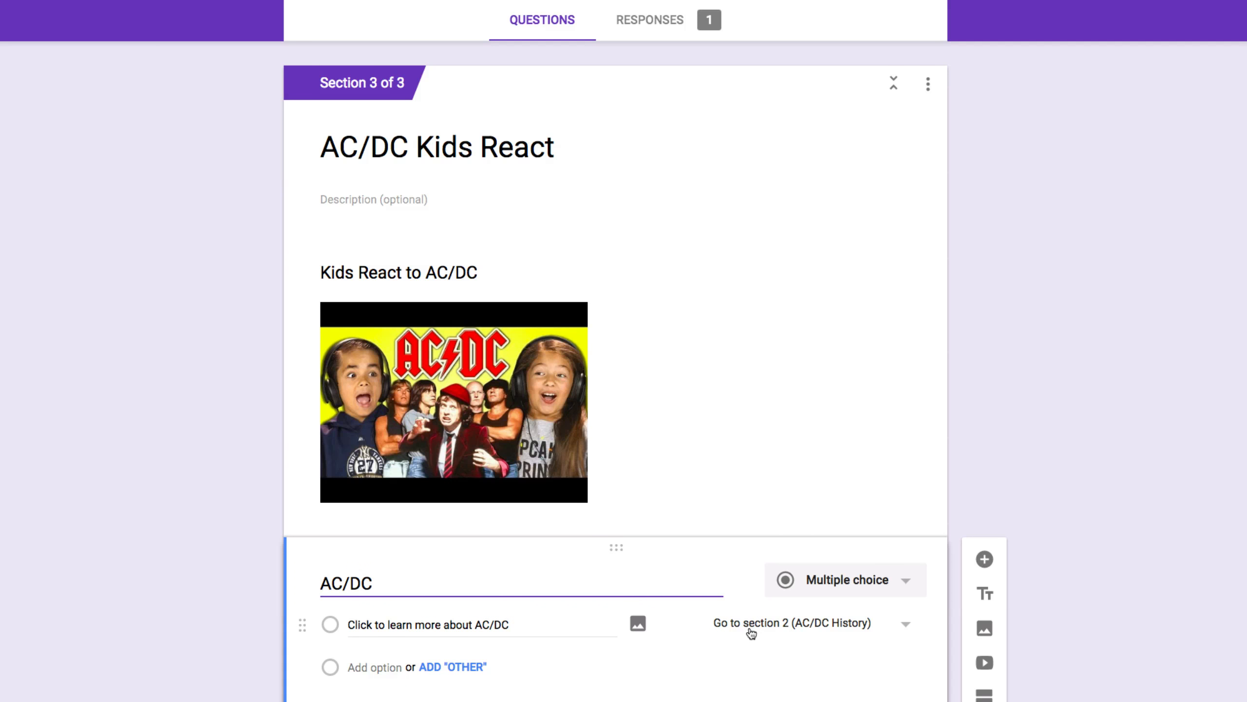
scroll(484, 298, up, 10)
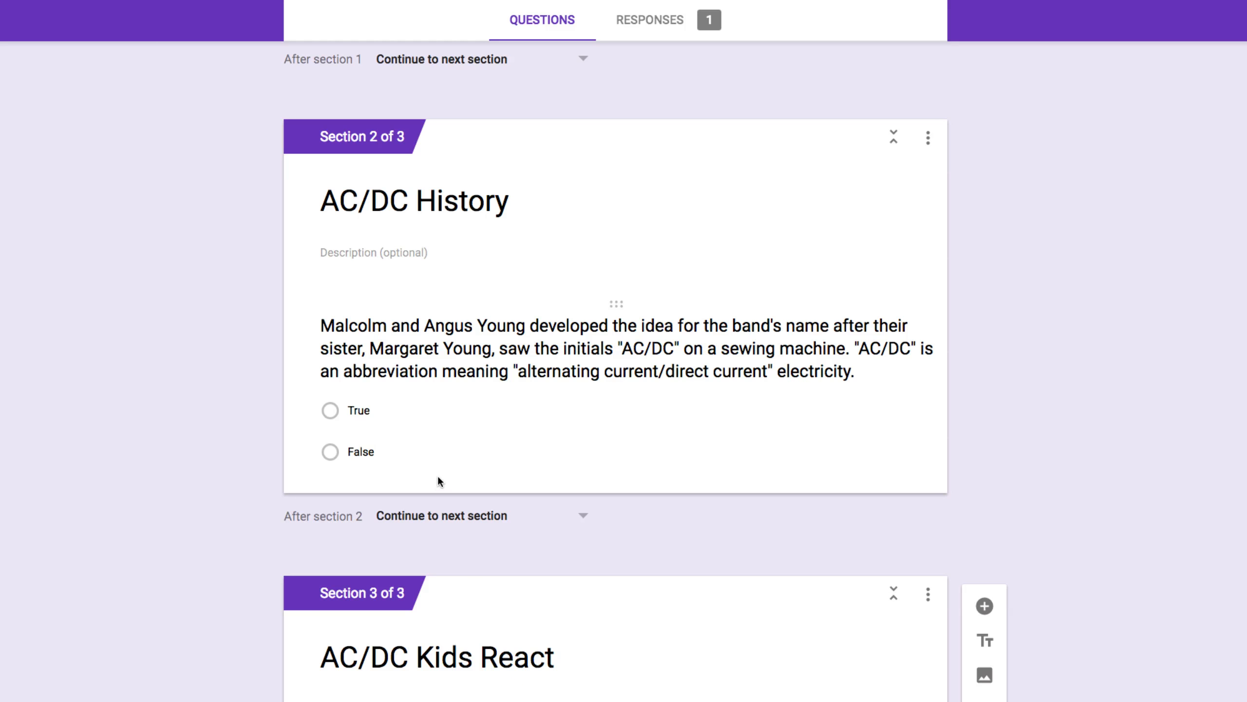
scroll(436, 480, up, 7)
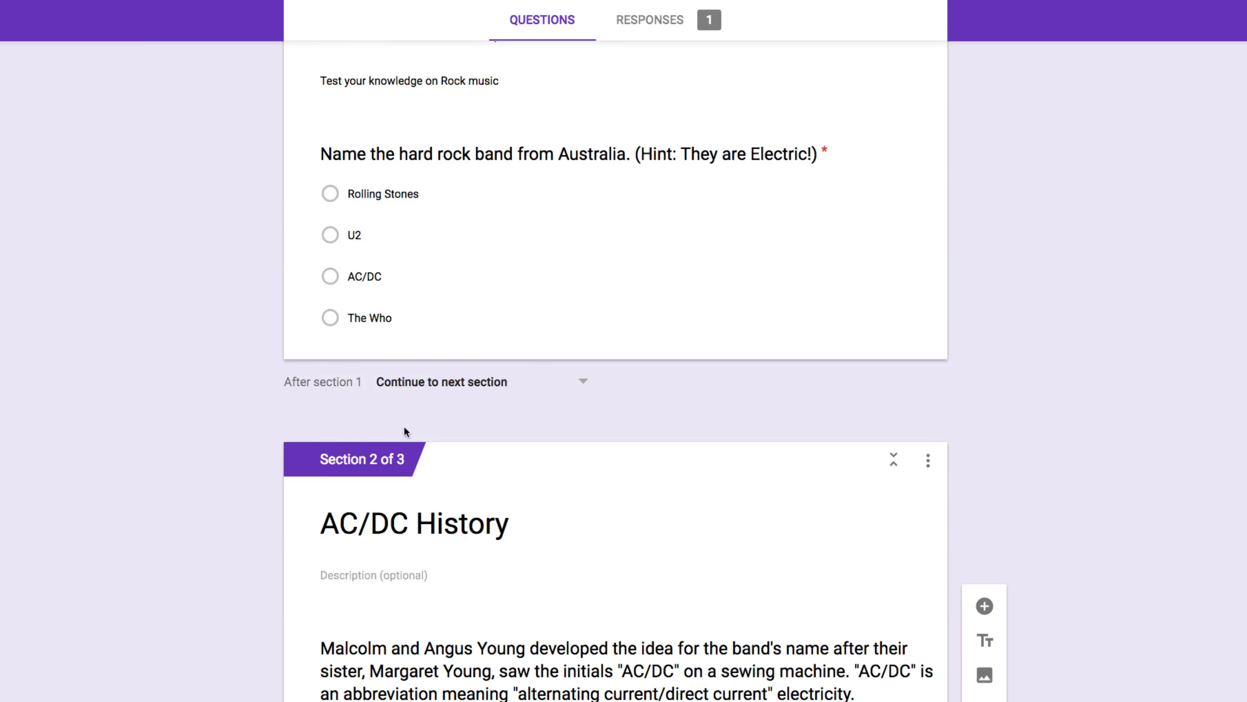
scroll(404, 430, up, 3)
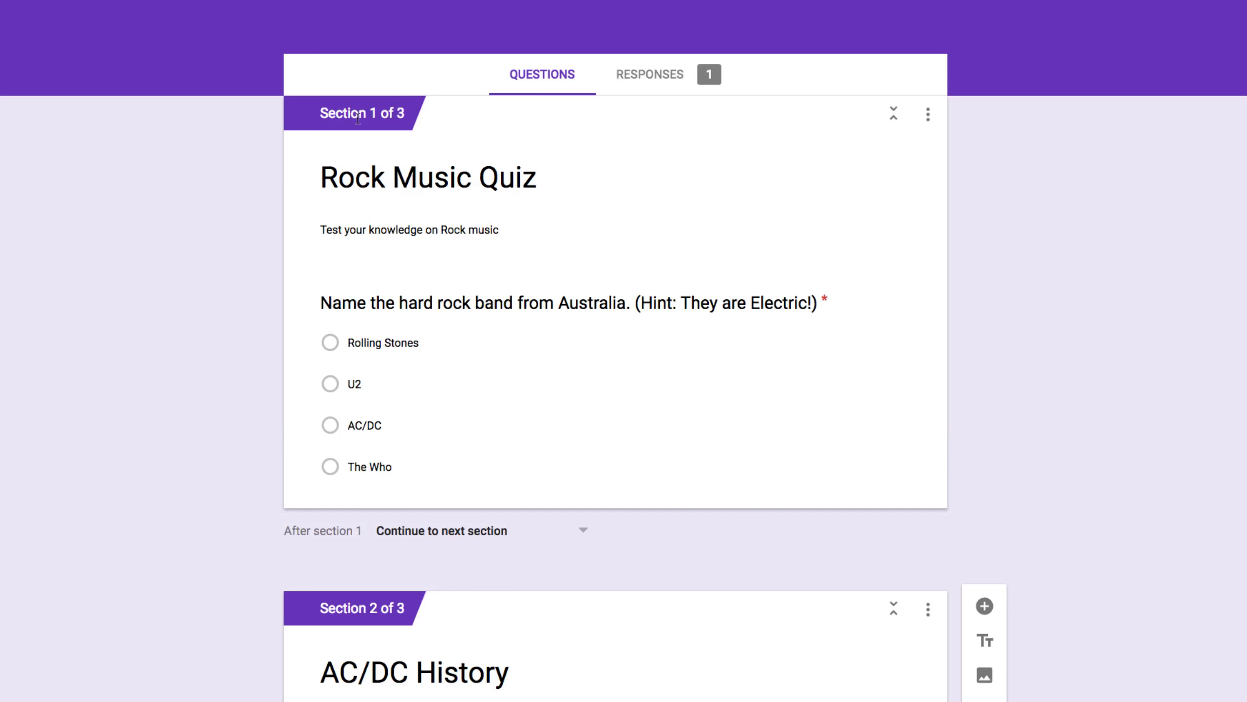
scroll(536, 536, down, 14)
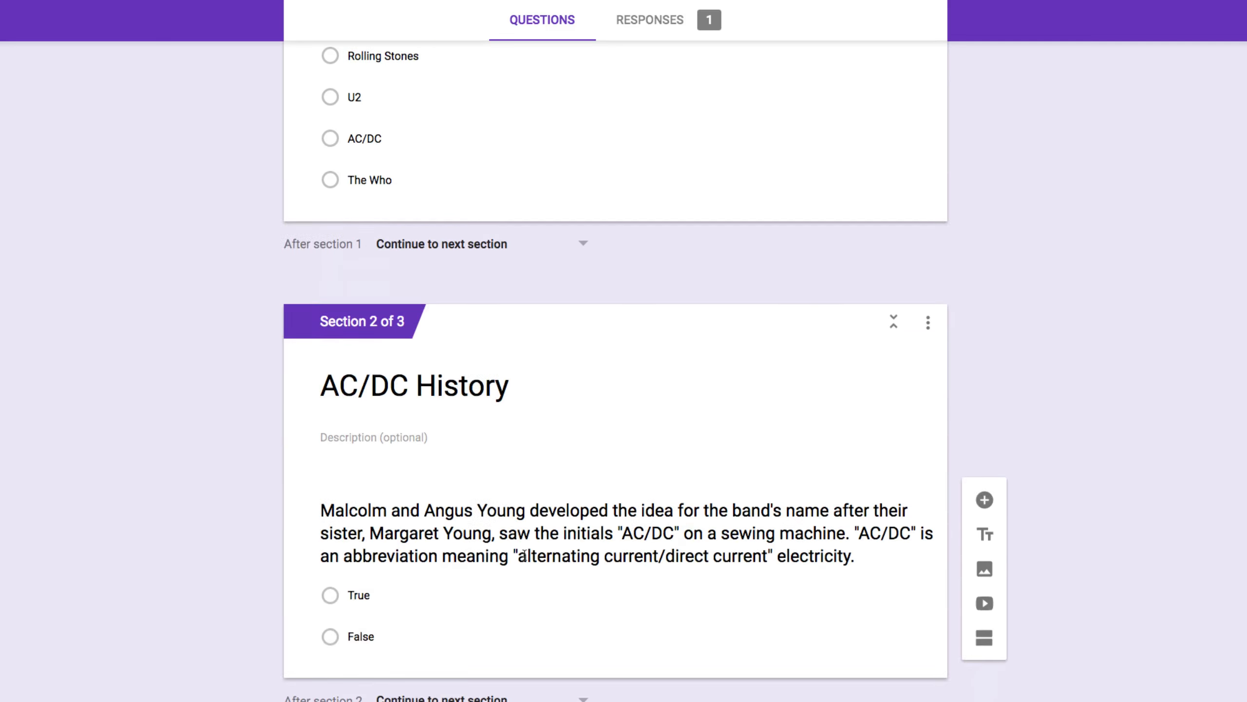
scroll(393, 528, up, 11)
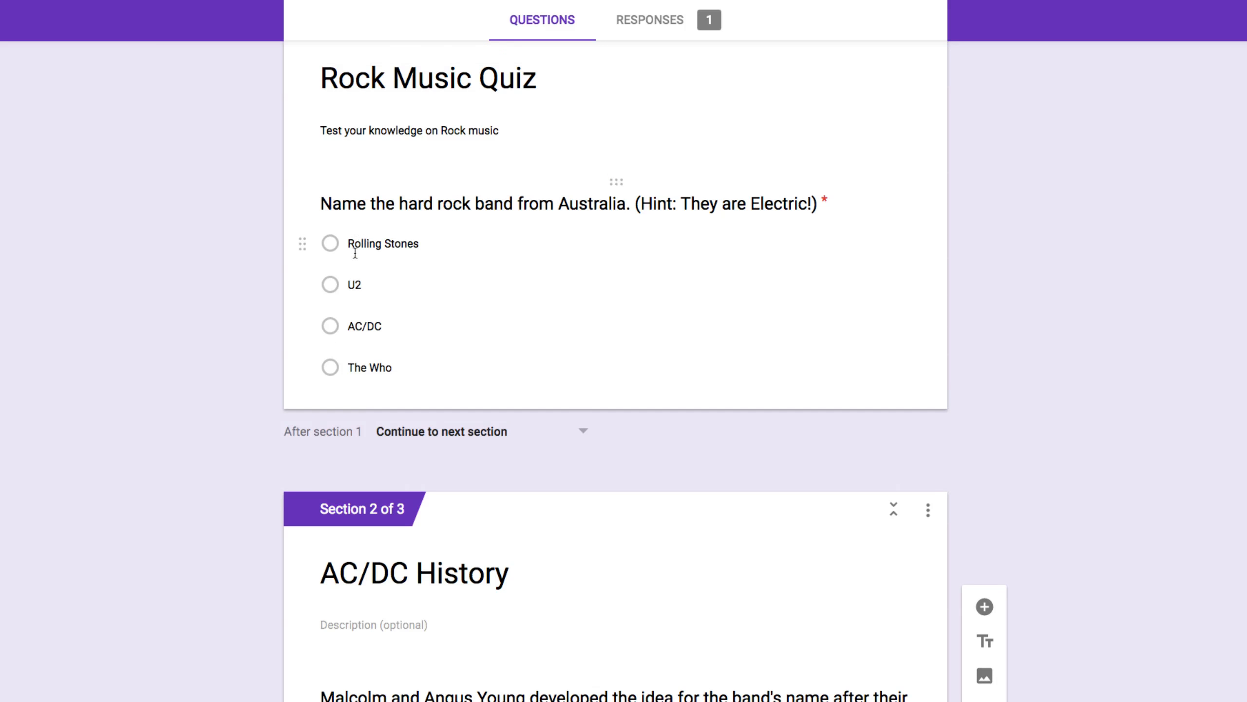
scroll(584, 423, down, 3)
scroll(863, 532, down, 15)
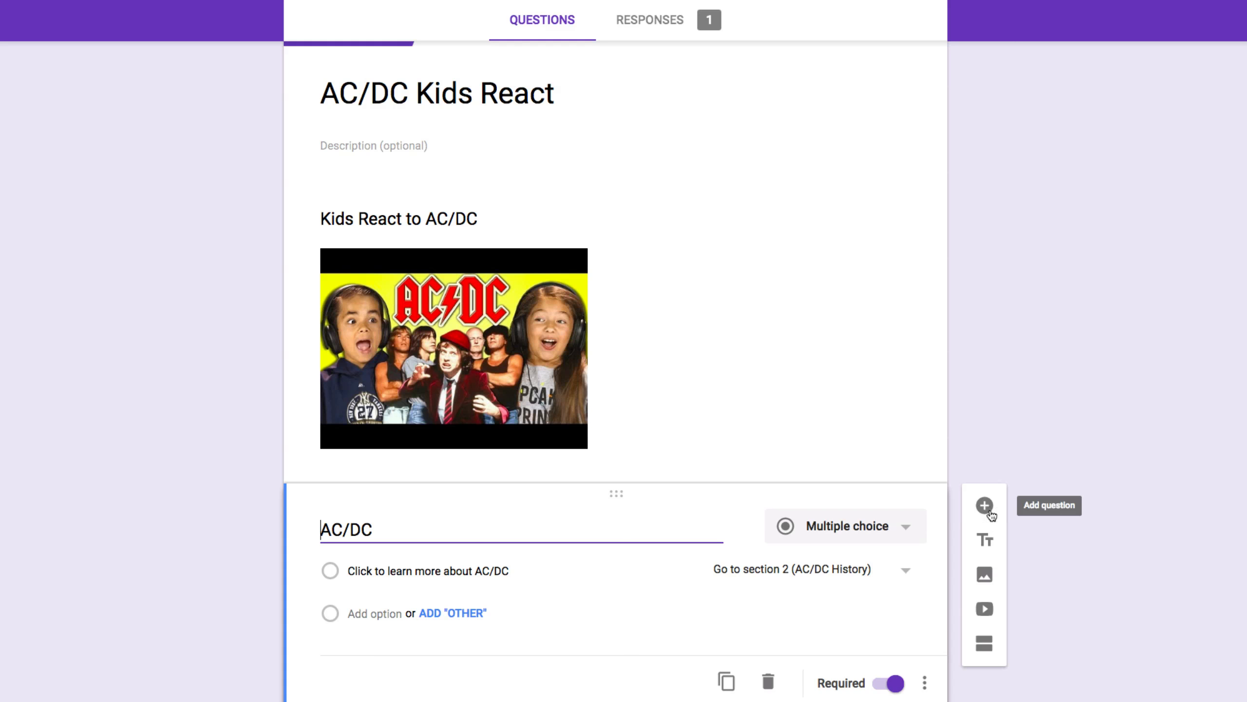
scroll(973, 559, up, 20)
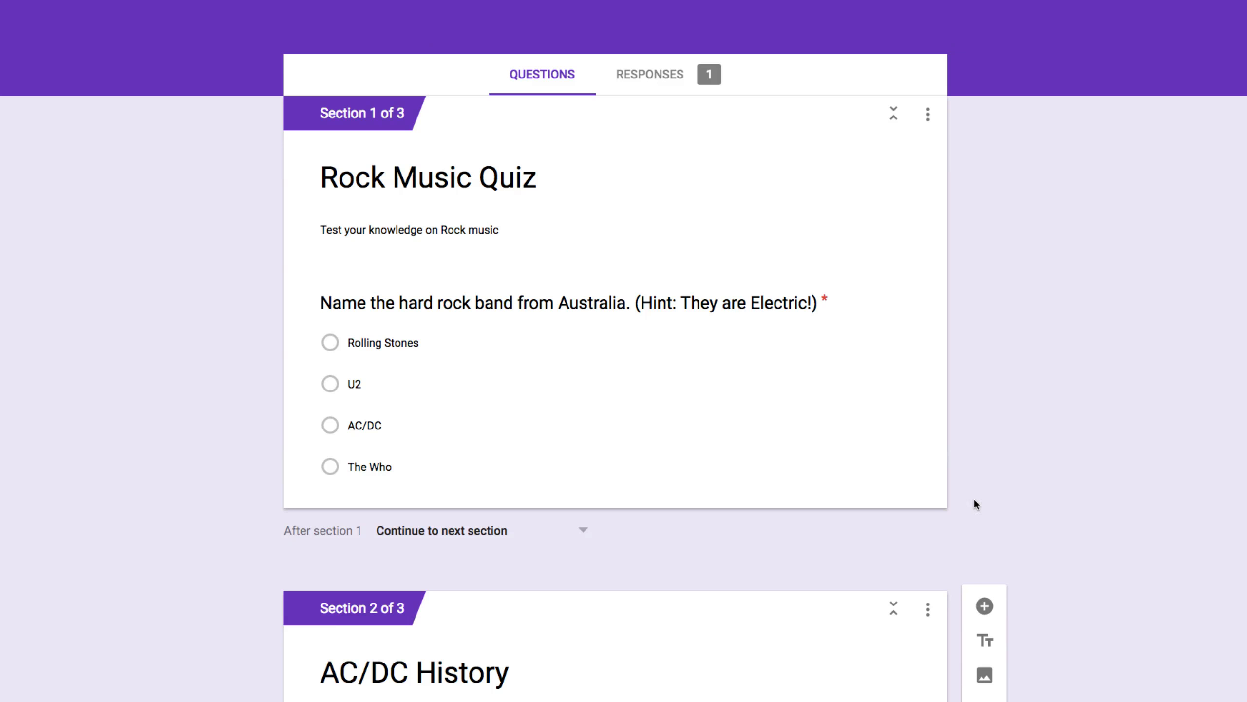
Add a section after AC/DC Kids React and title it "Next Question".
scroll(1004, 608, down, 15)
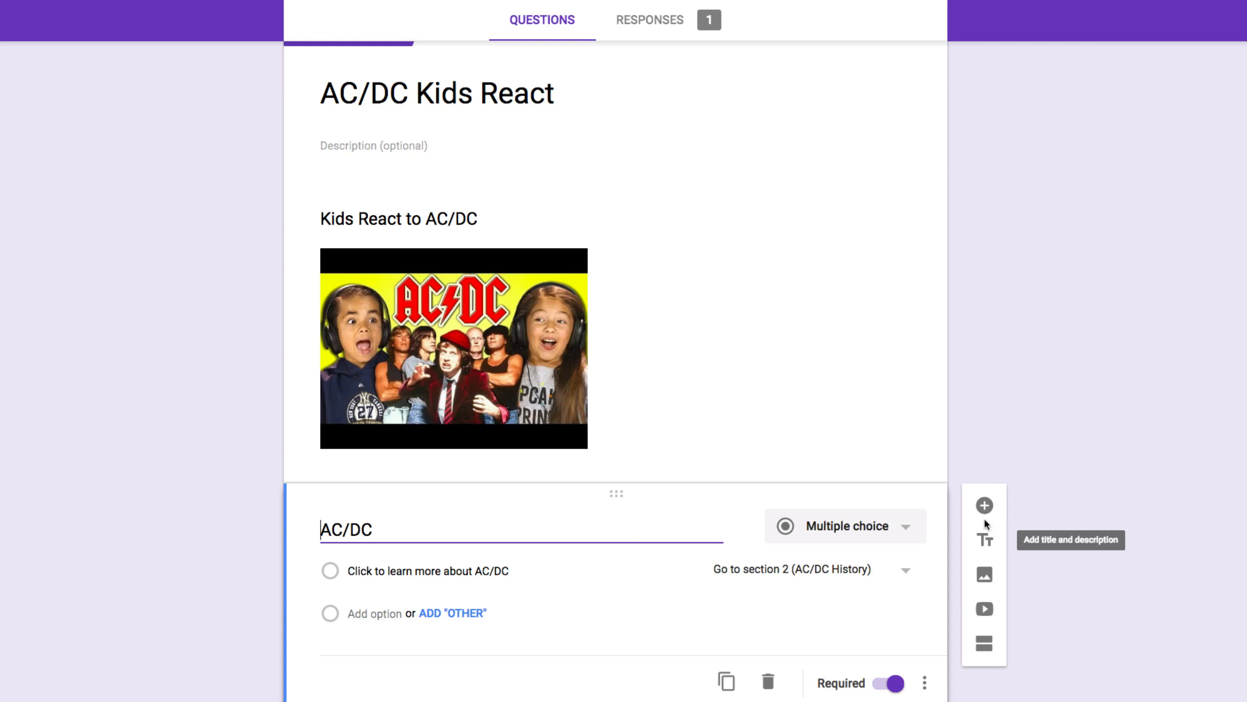
click(994, 654)
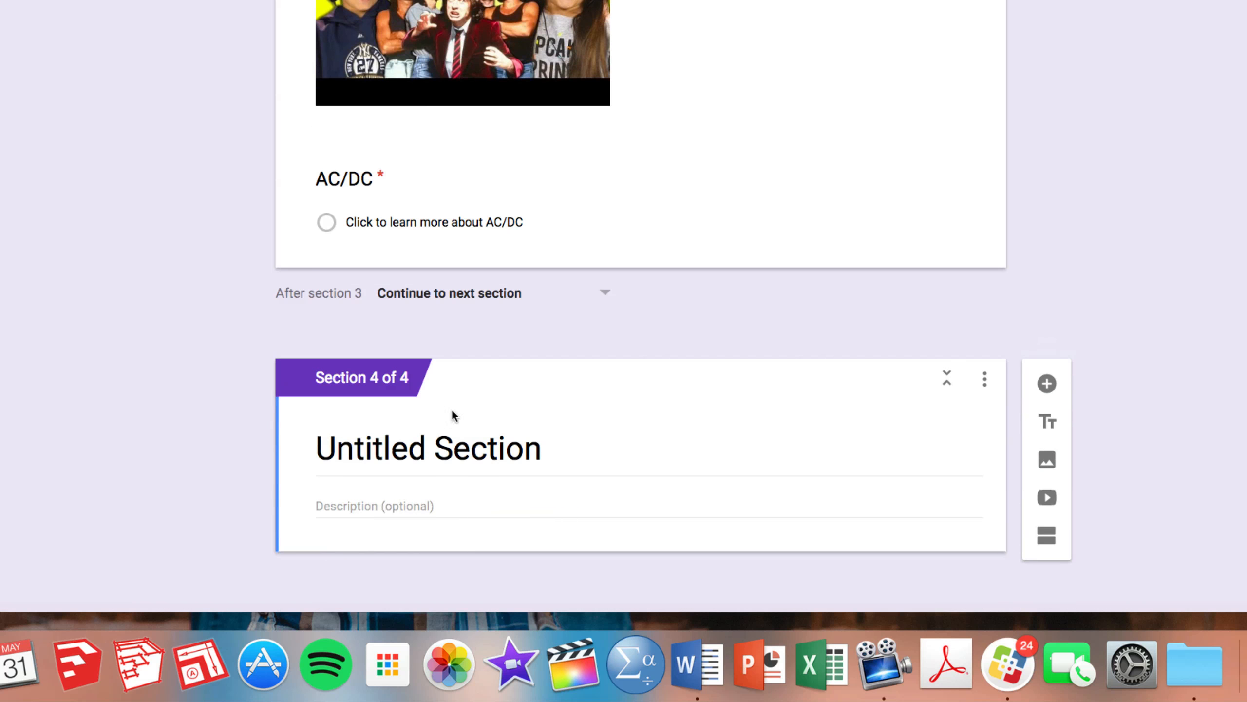
text(Next Q)
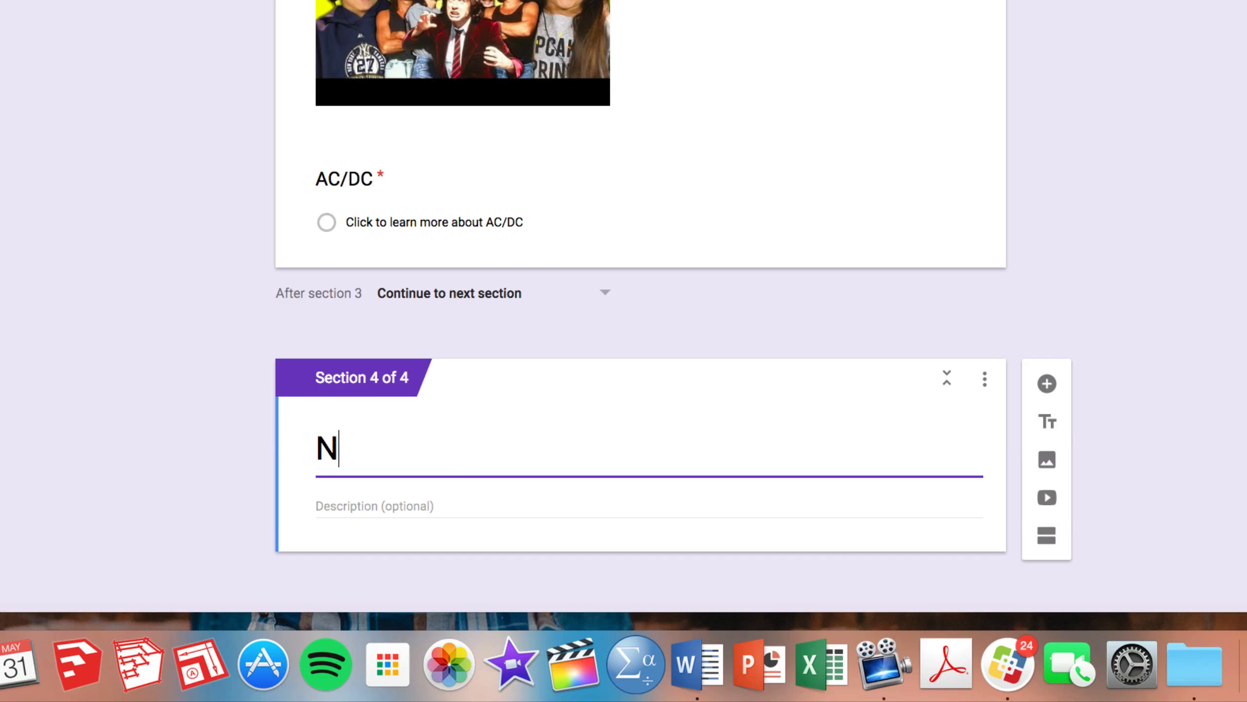
text(uestion)
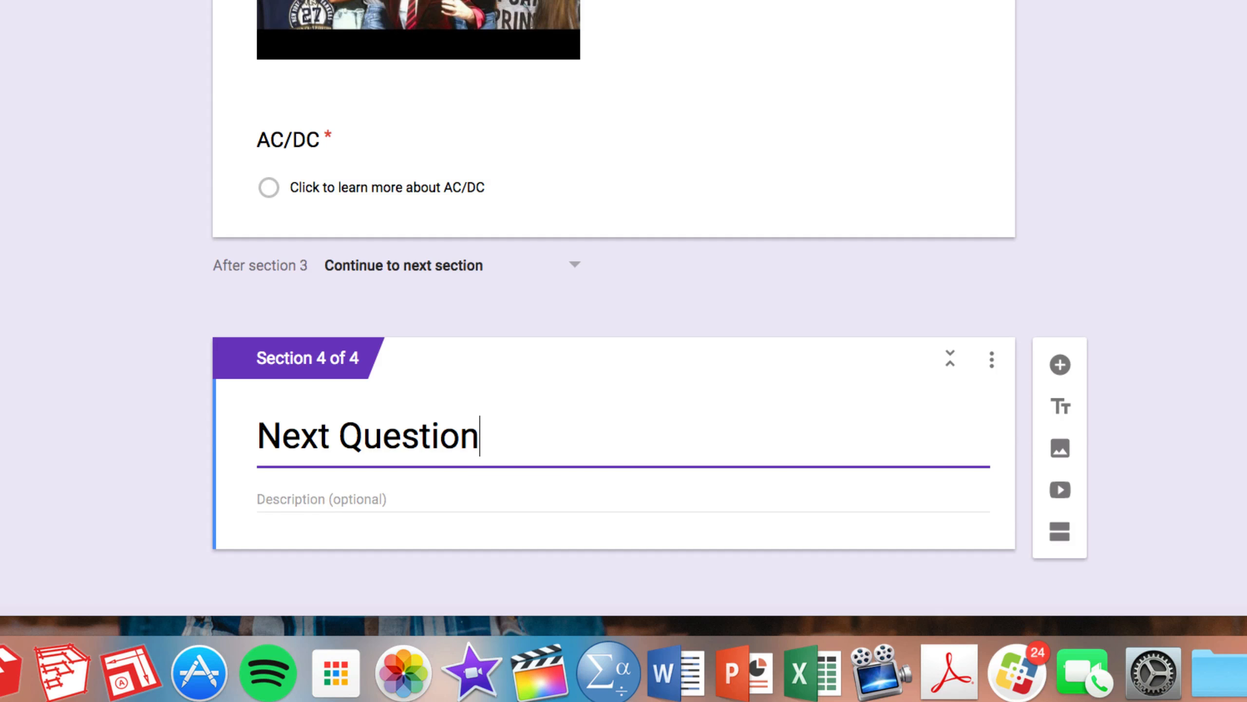
click(557, 496)
Add a multiple-choice question "Find out more here" to the Next Question section, with the first option "Click here to find out more".
click(1061, 364)
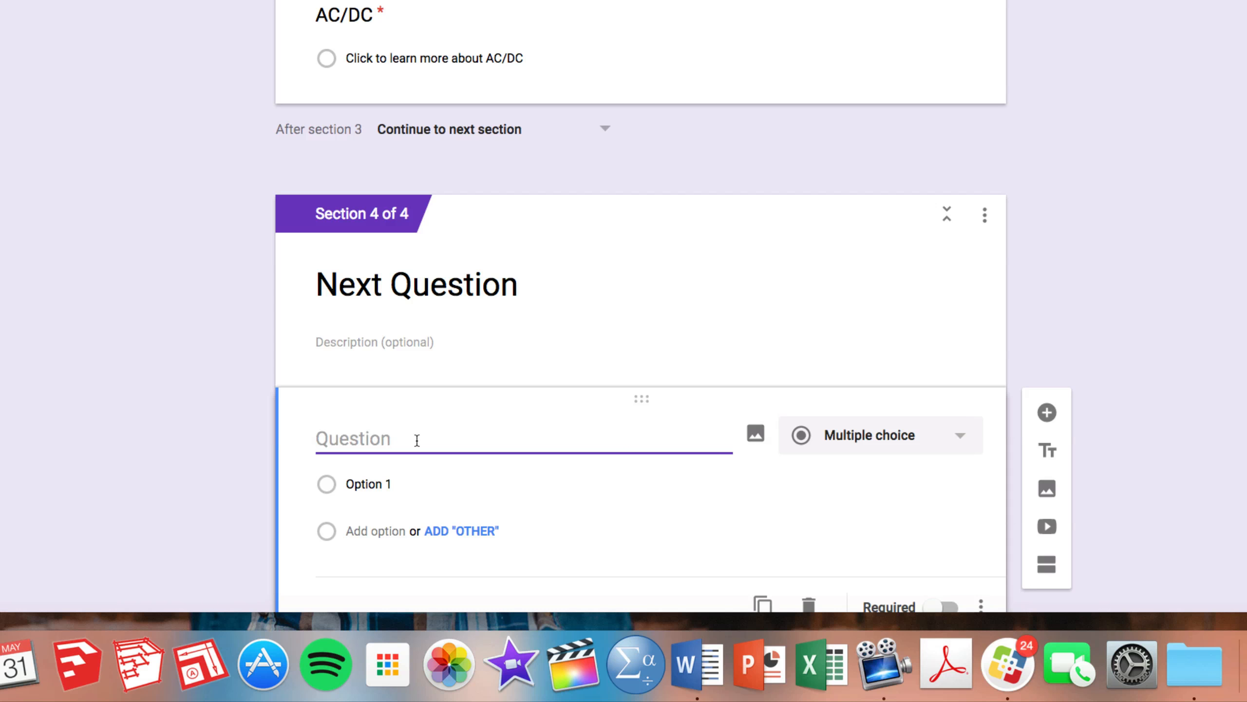
text(Find ou)
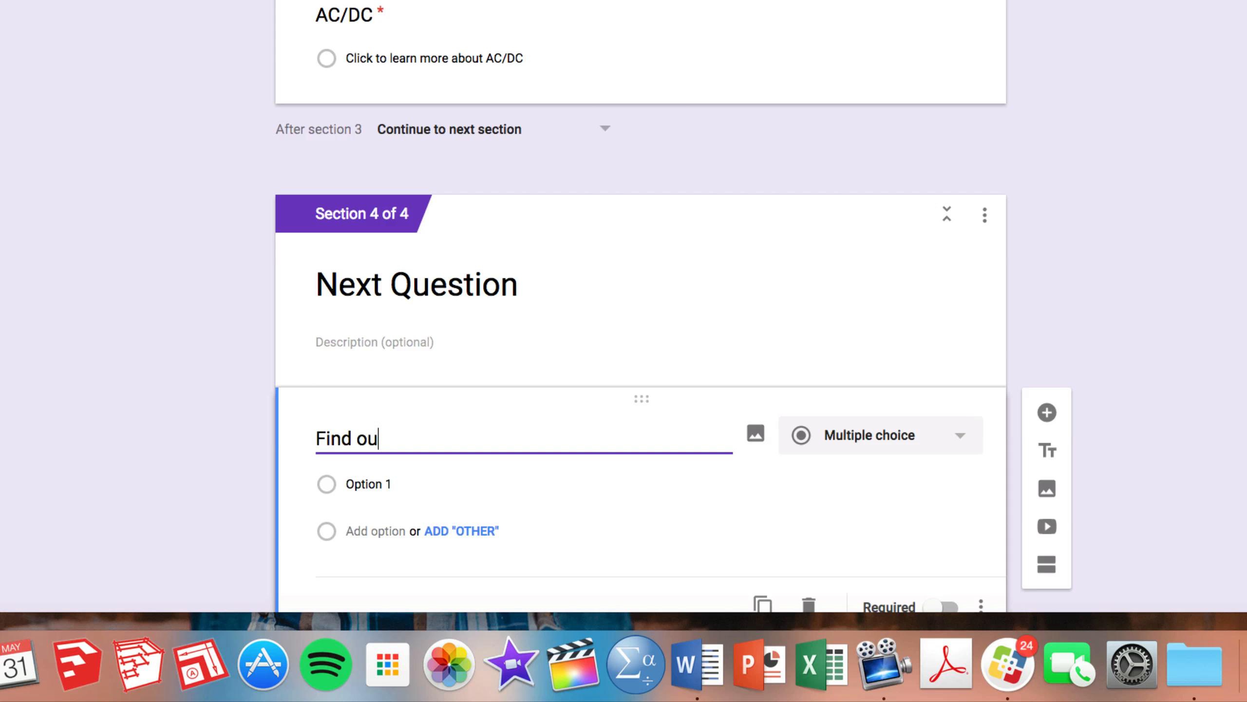
text(t more here)
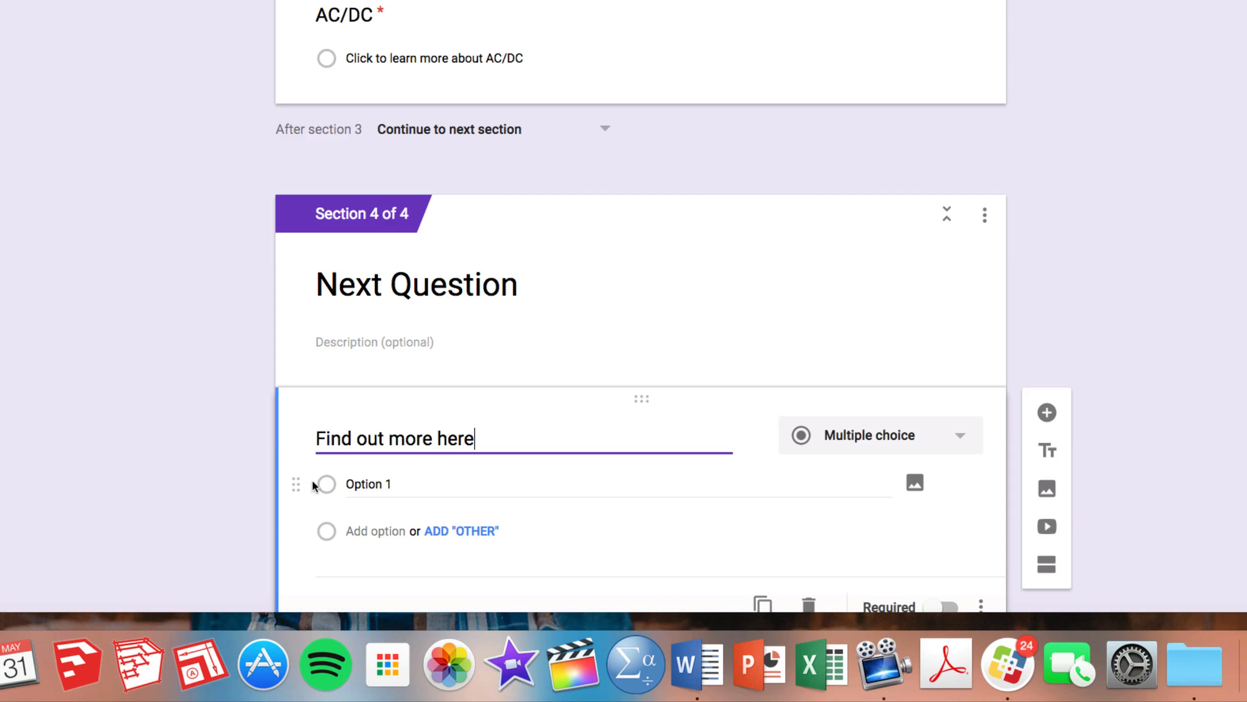
click(379, 482)
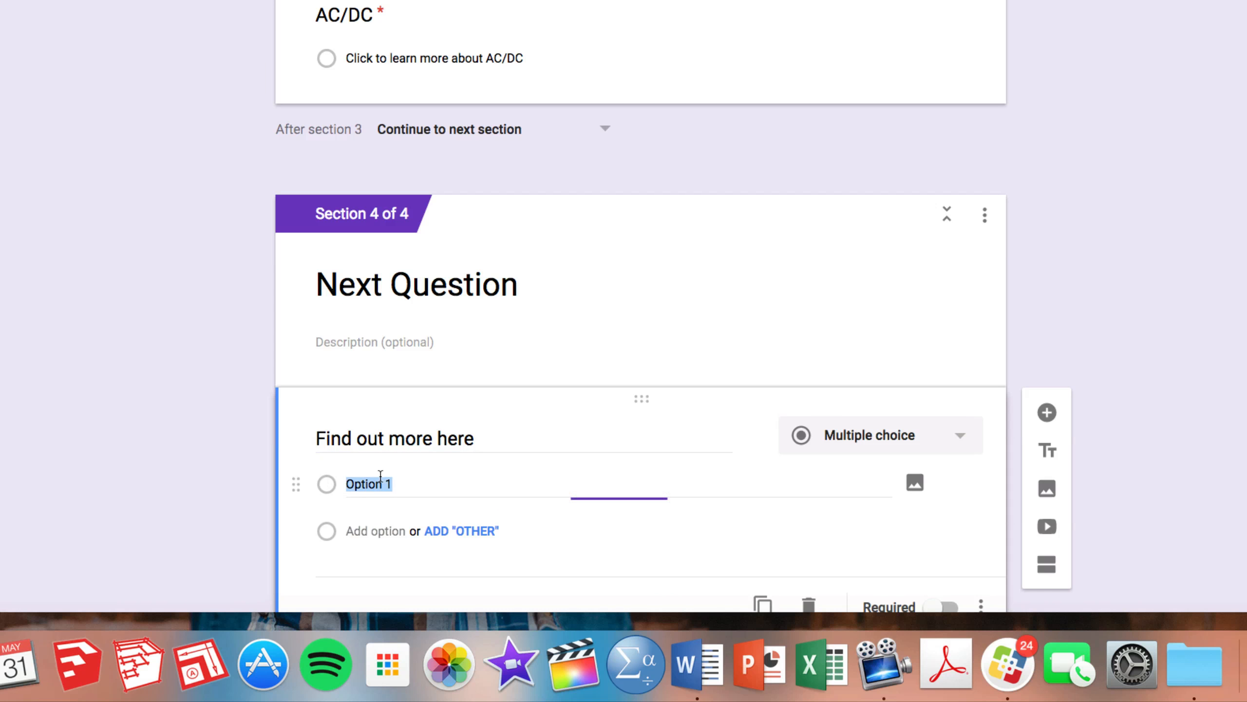
text(Click here f)
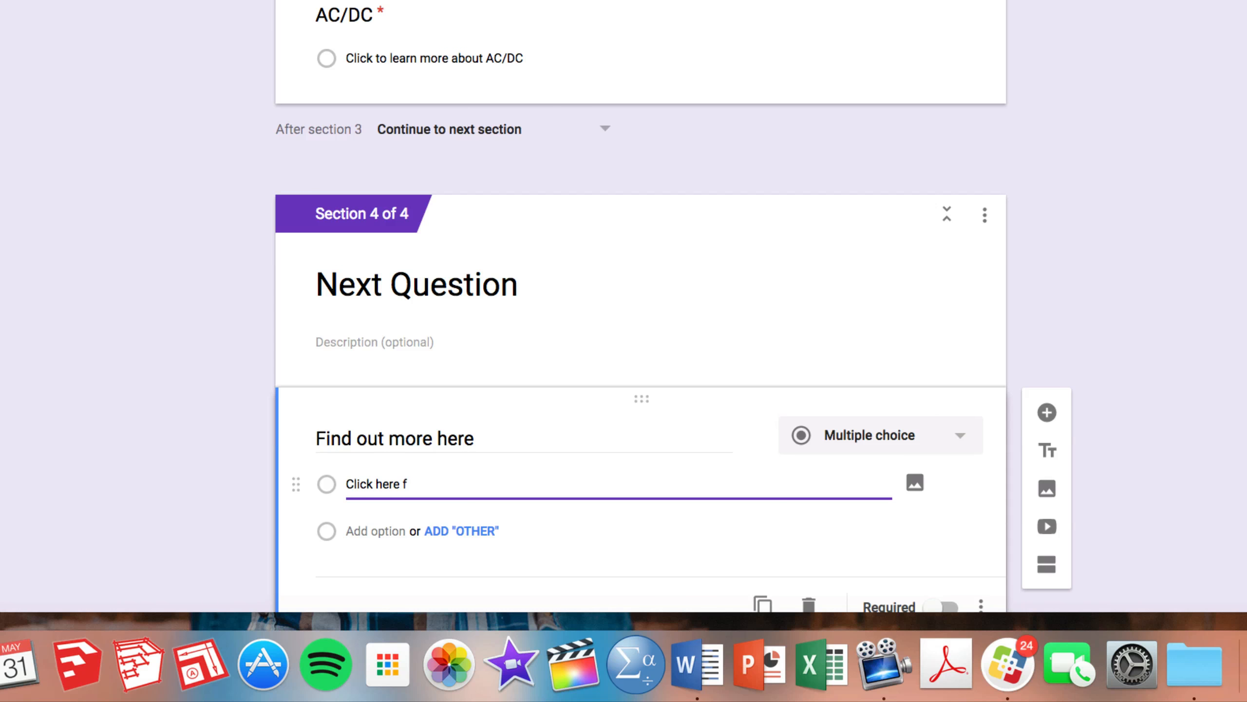
key(BackSpace)
text(to find out more)
Add an "Other" choice and the option "Click to learn about other bands" to the "Find out more here" question.
click(497, 545)
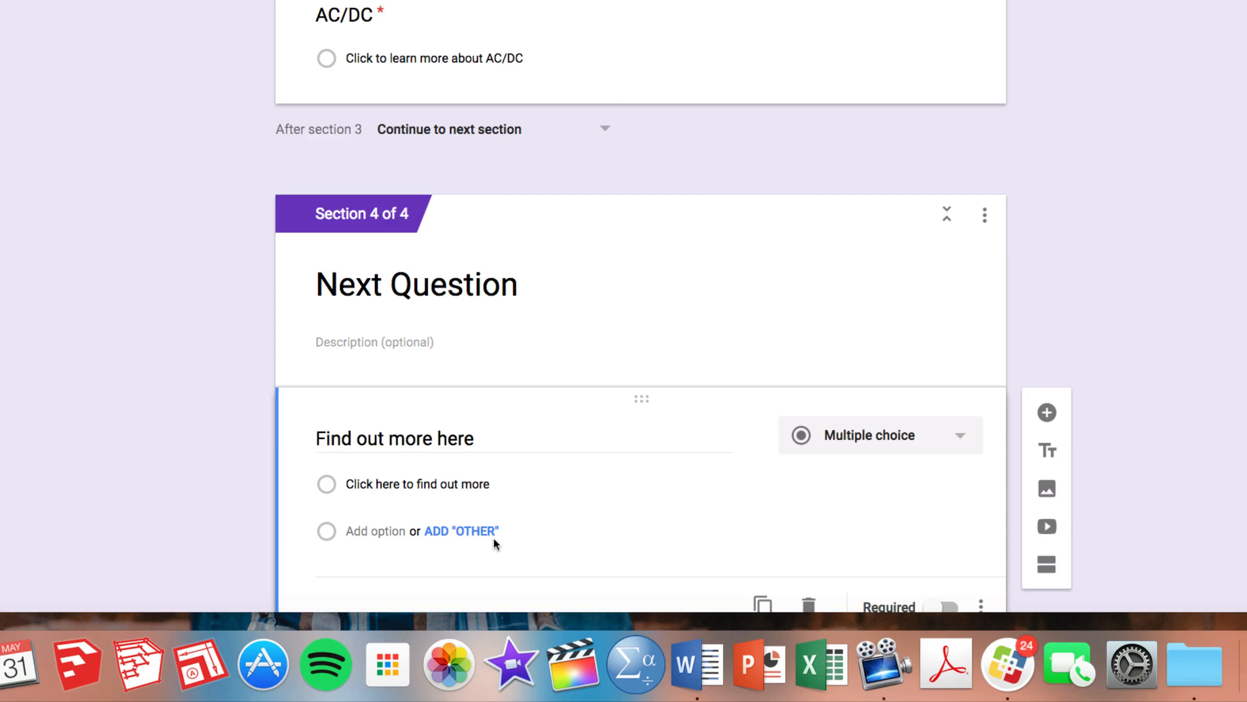
click(483, 534)
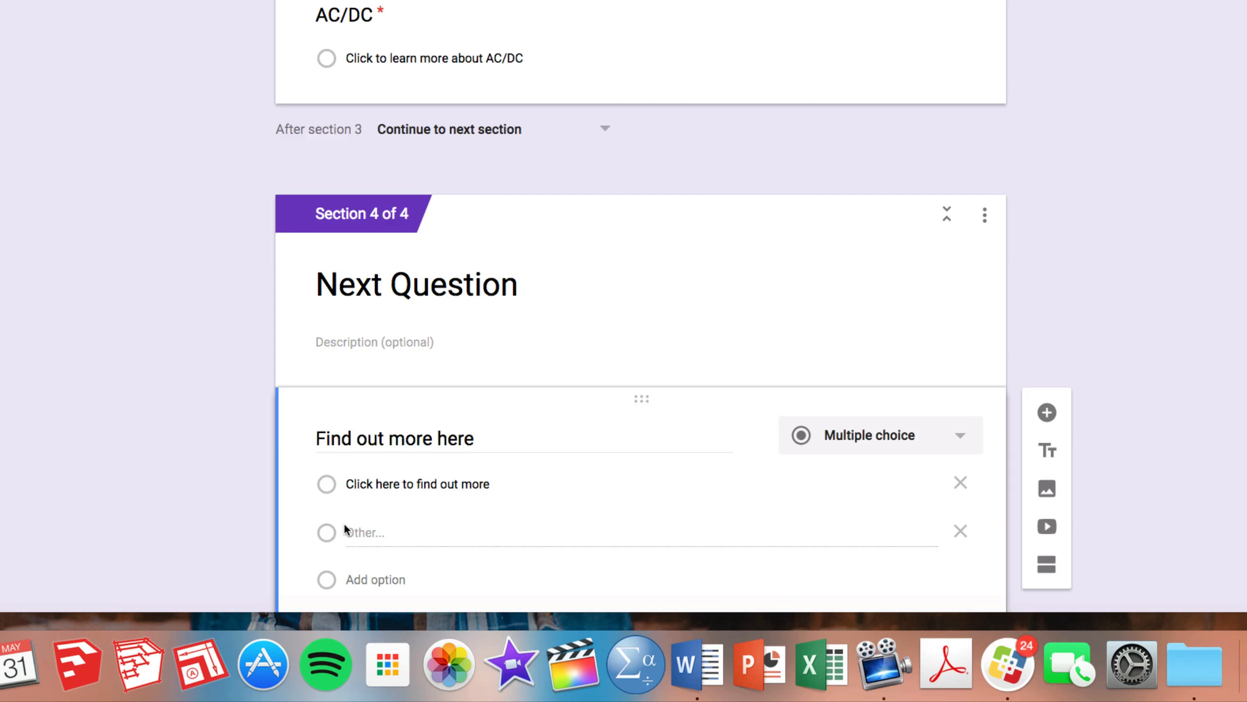
click(392, 581)
text(Cli)
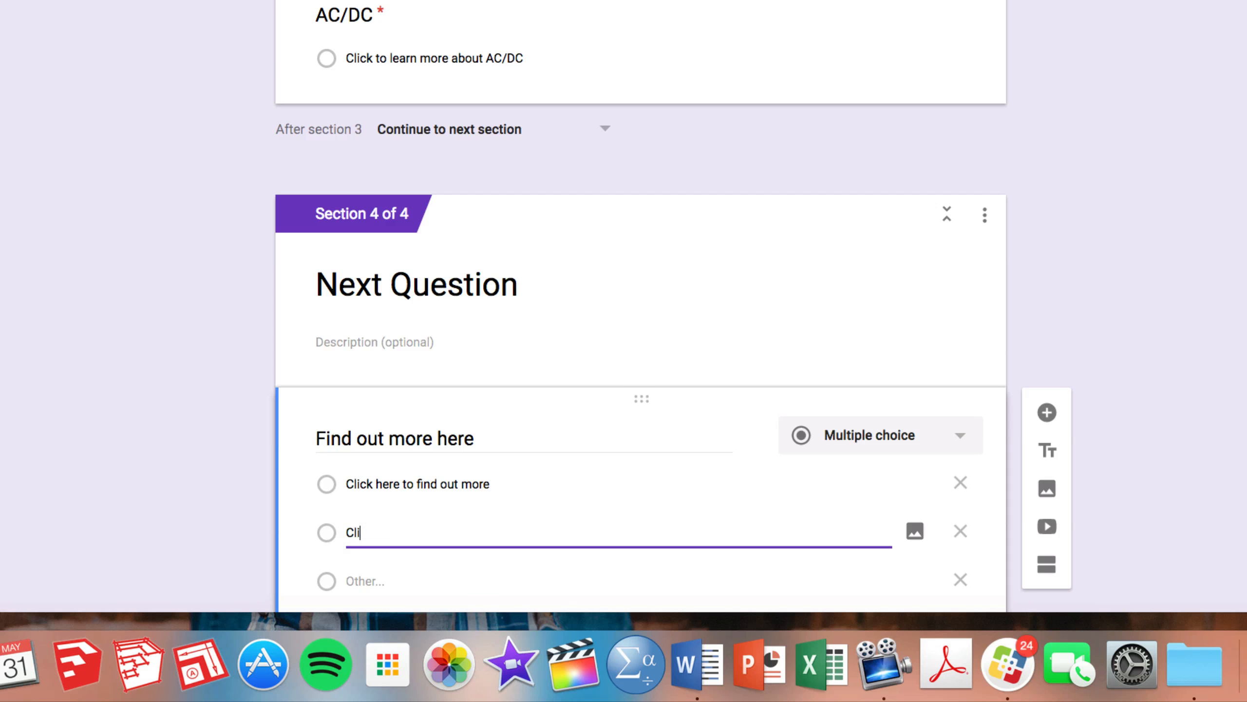
text(ck to learn about other bands)
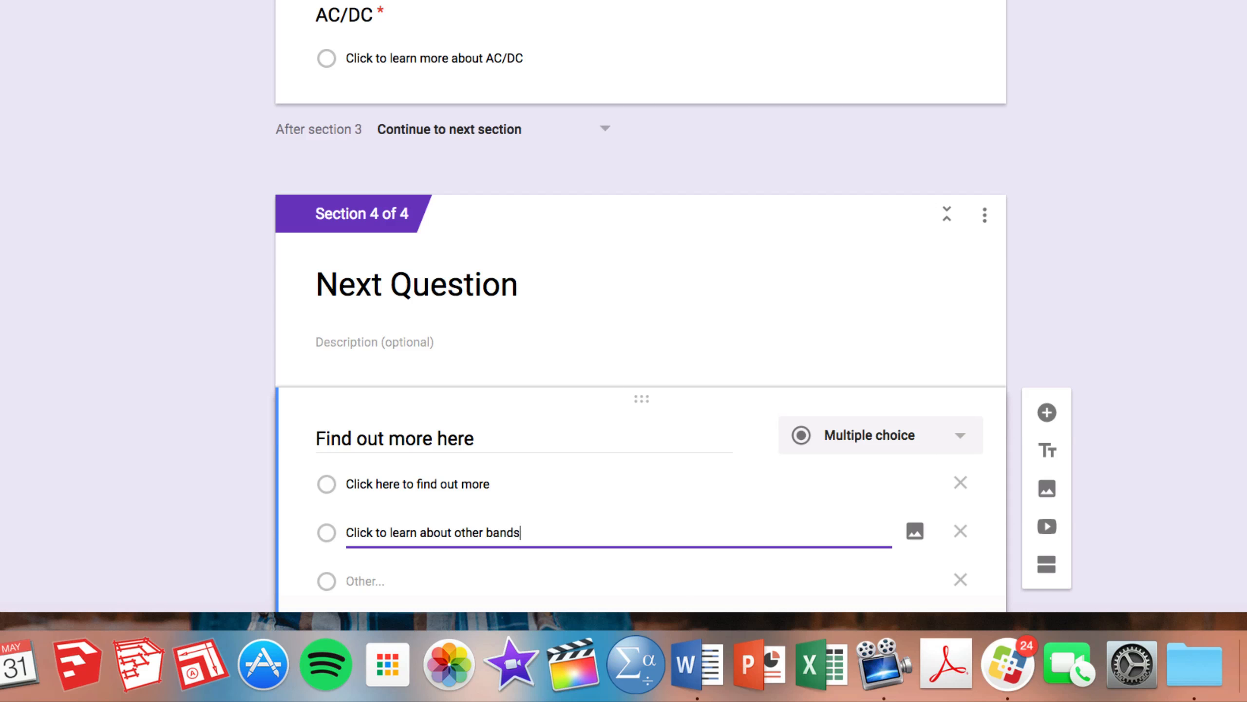
Enable going to a section based on the answer for the "Find out more here" question.
scroll(765, 513, down, 3)
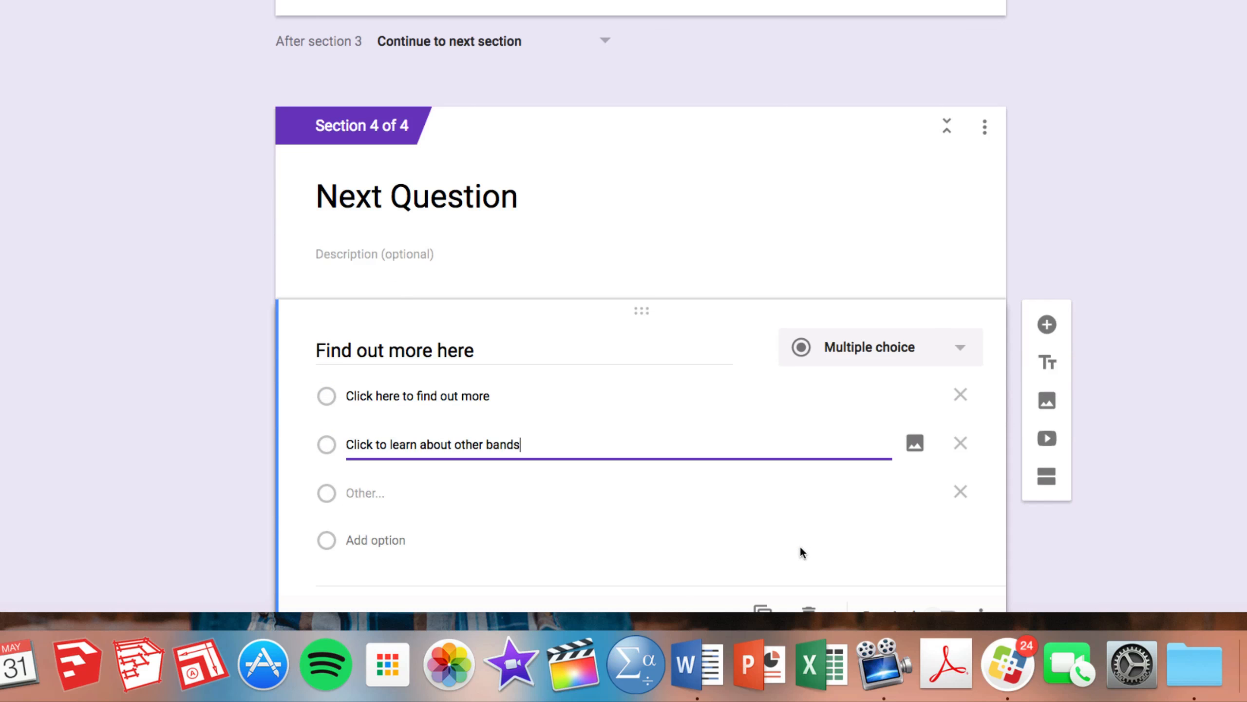
scroll(991, 535, down, 1)
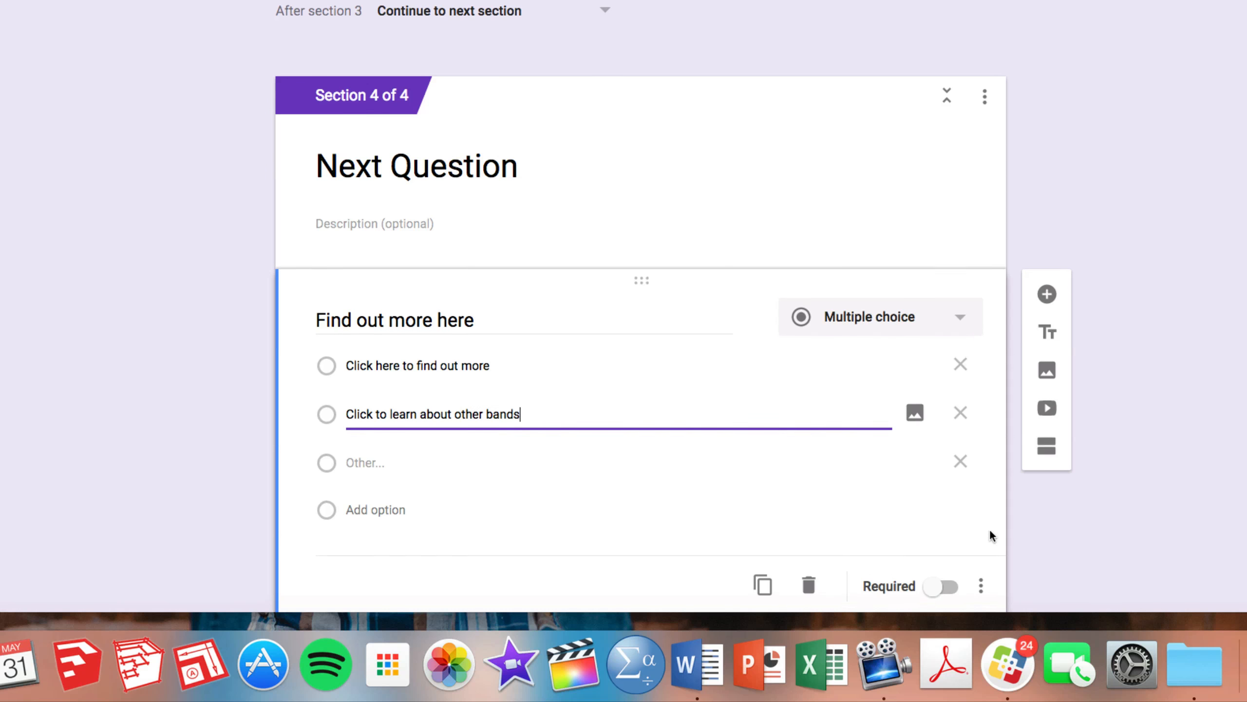
click(981, 567)
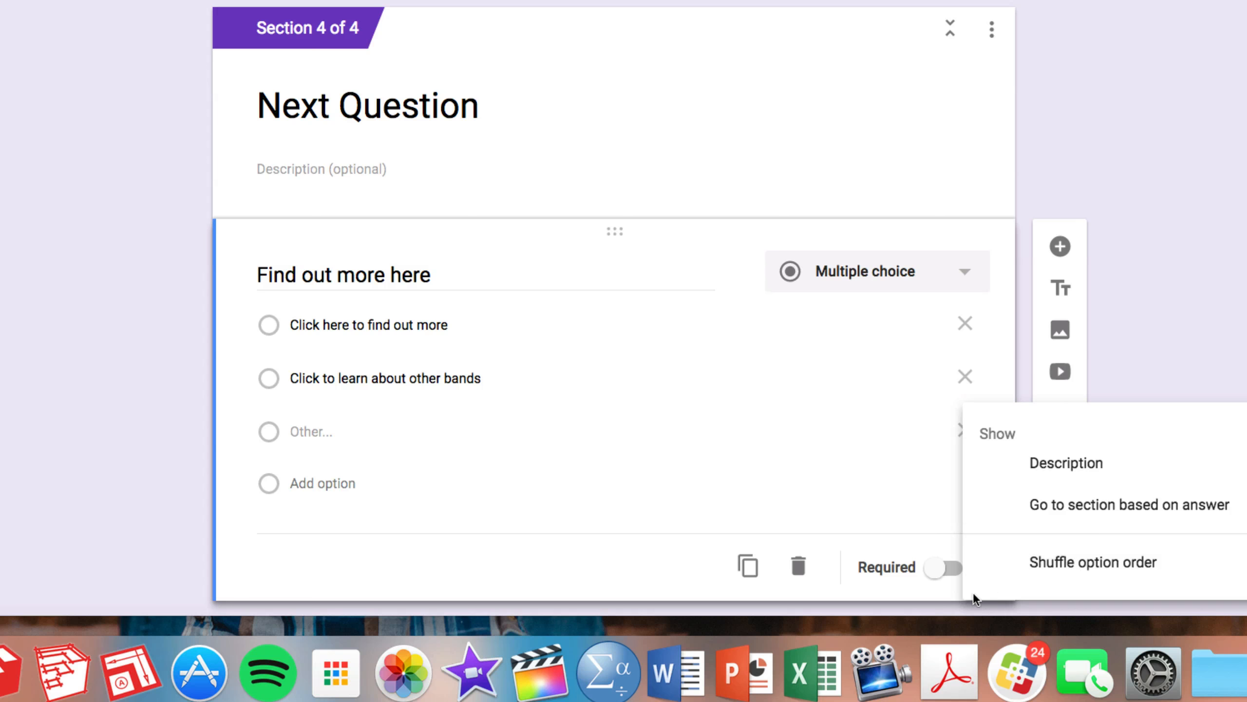
click(876, 539)
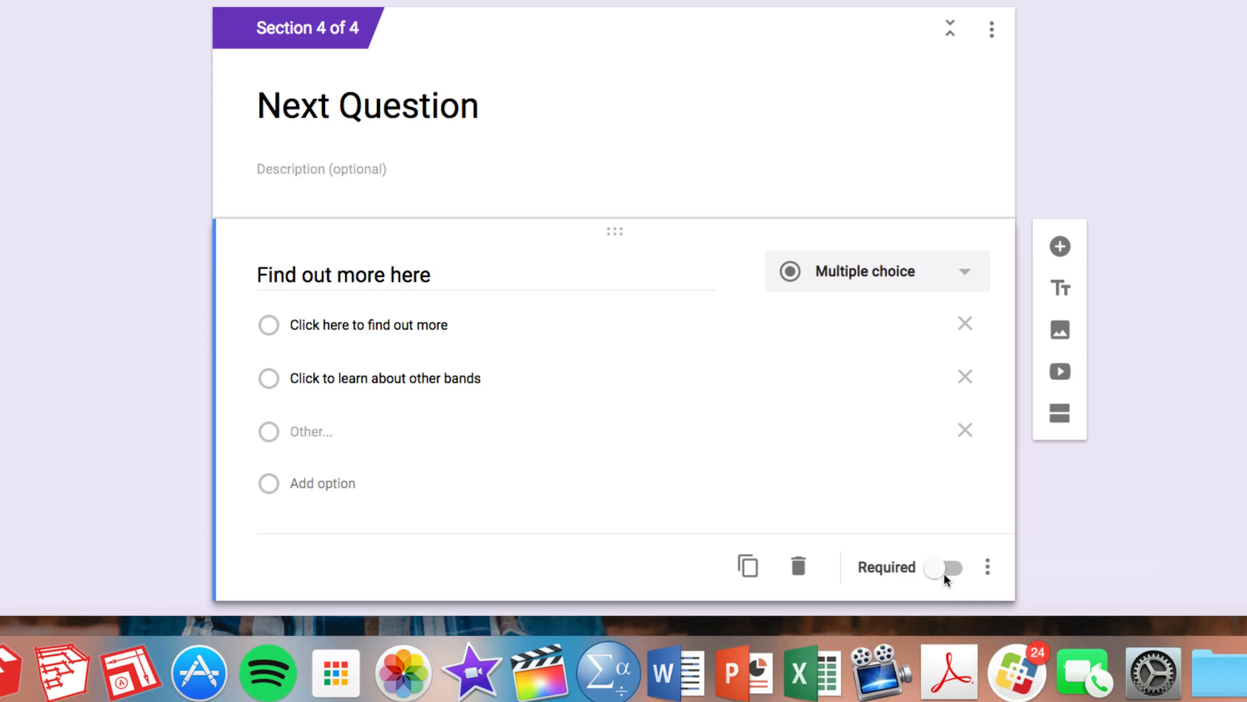
click(992, 575)
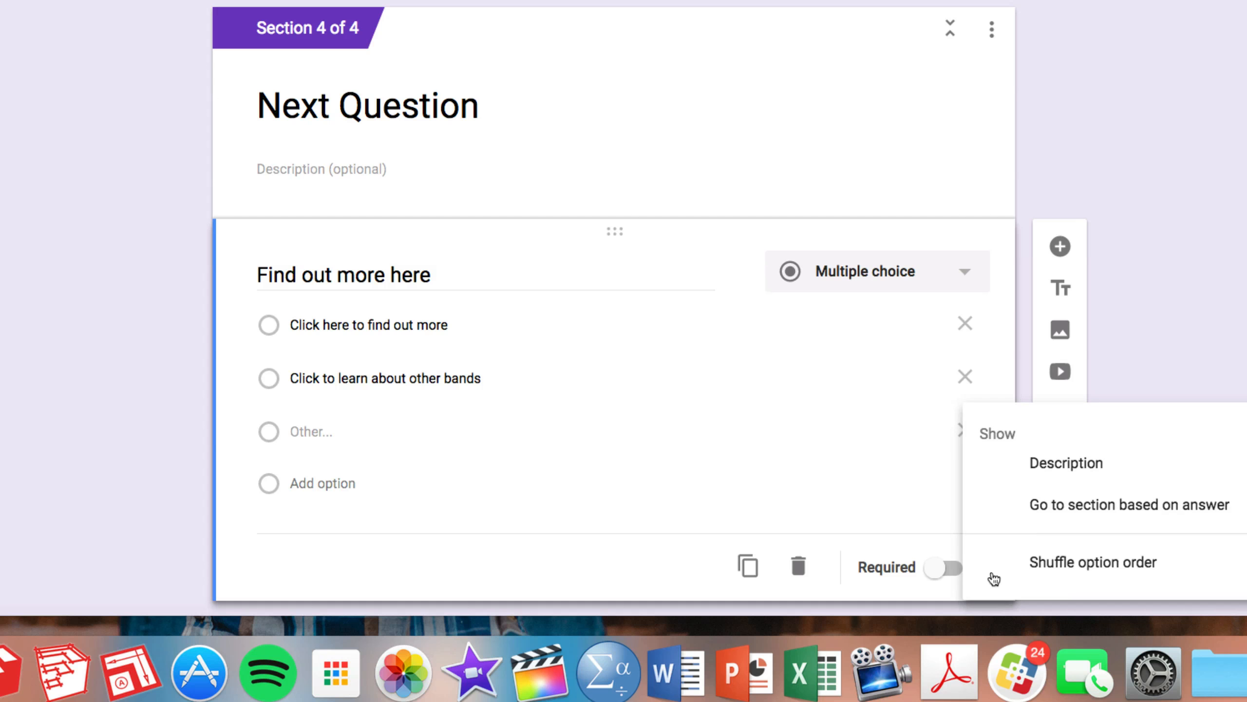
click(1077, 511)
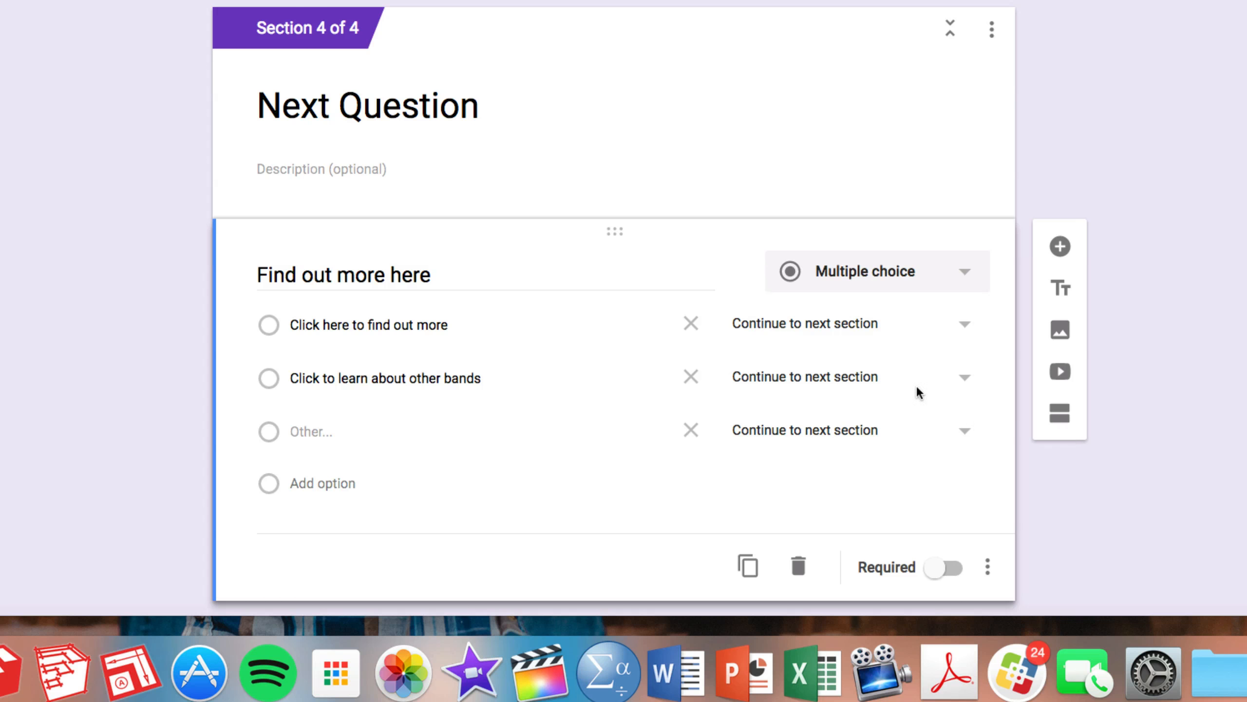
Route "Click here to find out more" to section 2 (AC/DC History), and review the available destinations for "Click to learn about other bands".
click(830, 326)
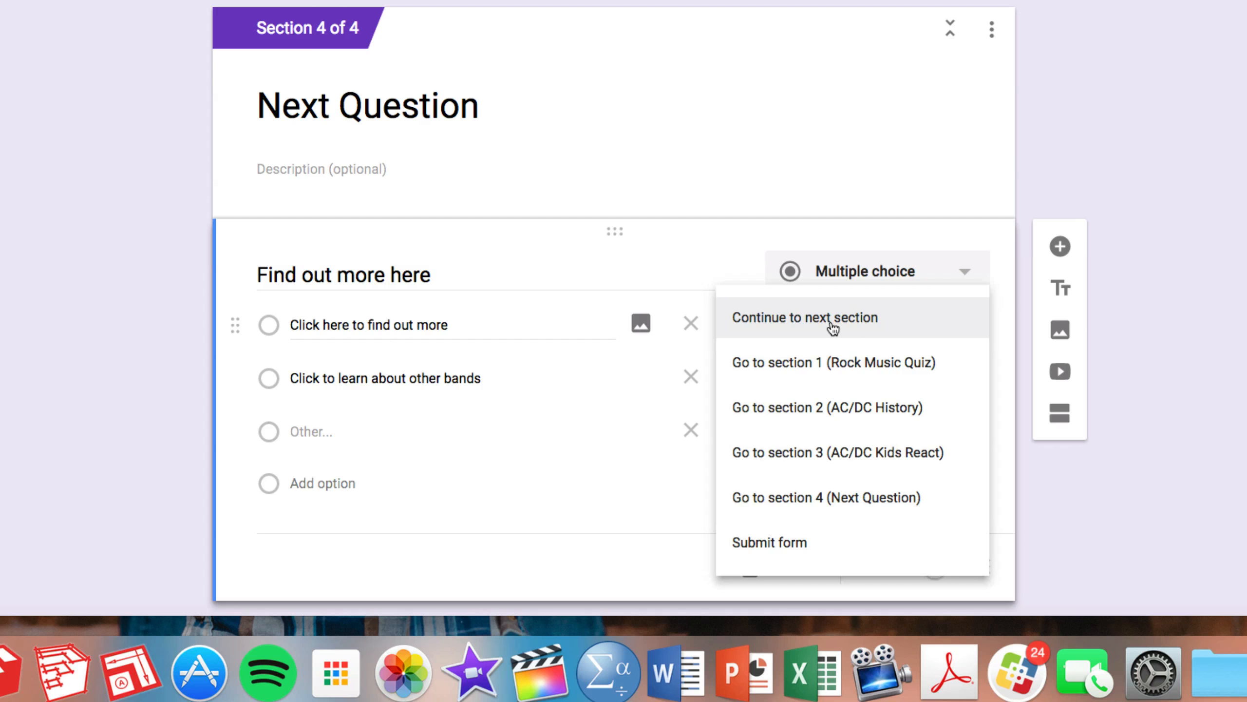
click(920, 415)
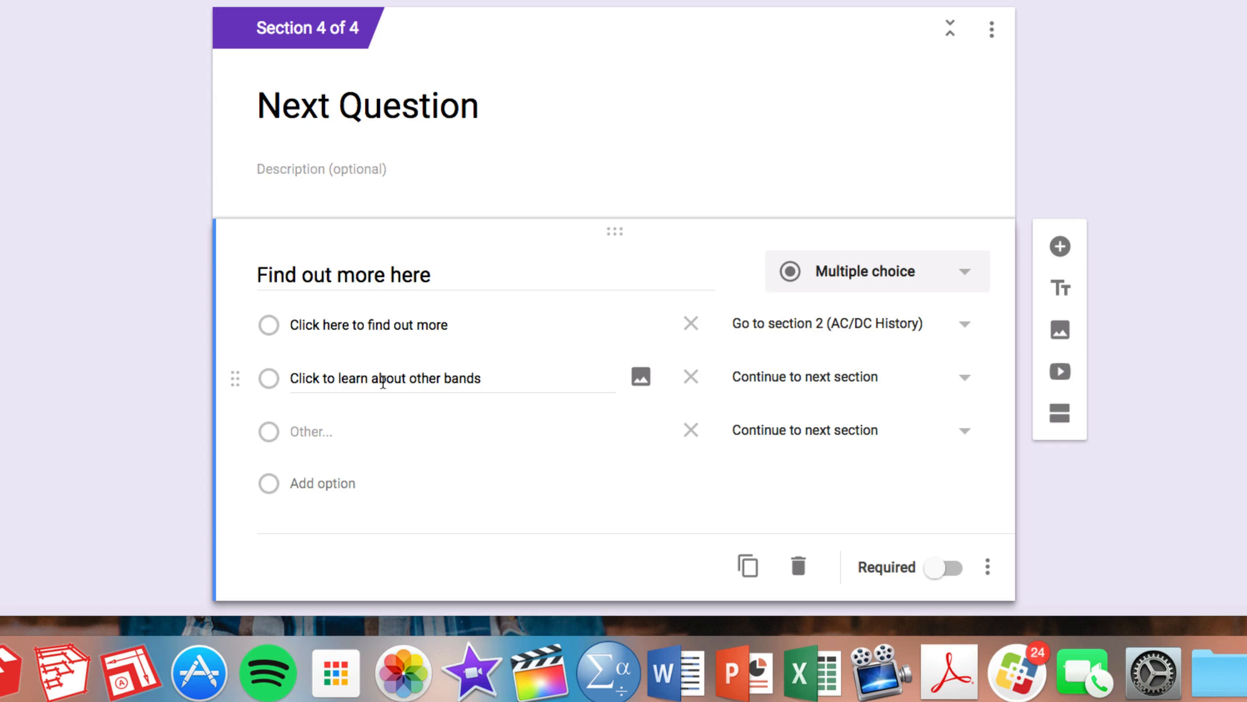
click(819, 382)
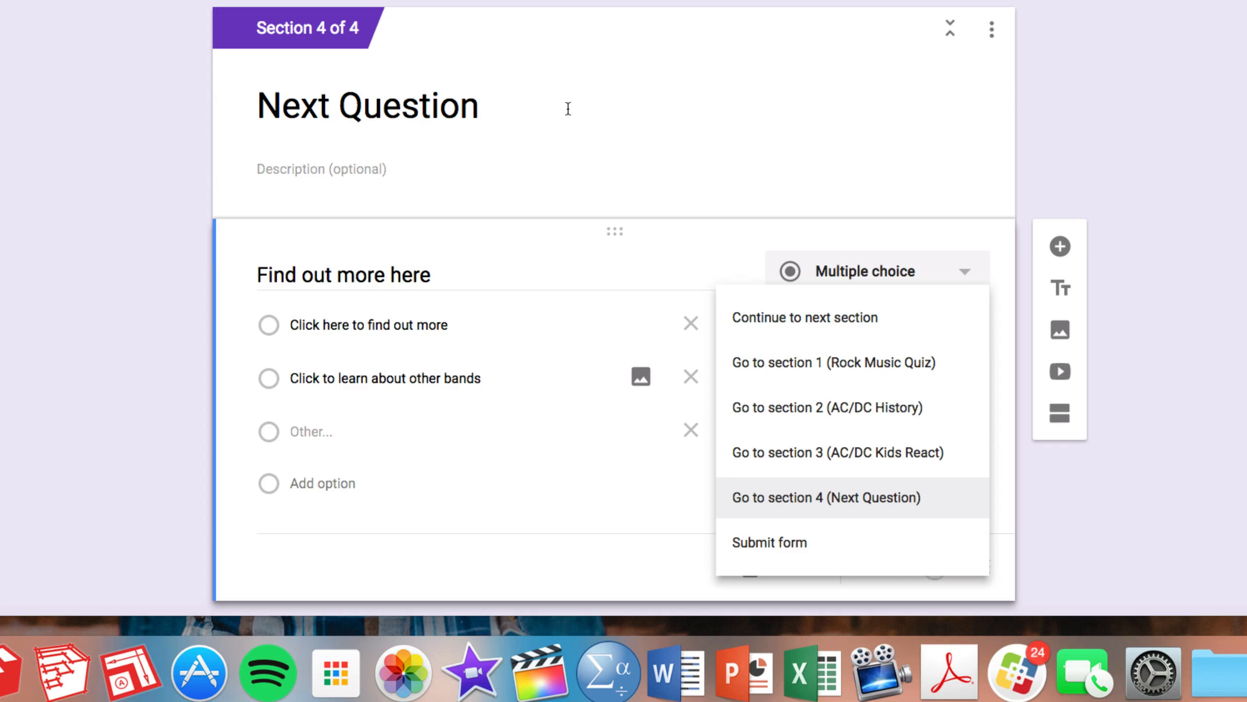
click(1061, 117)
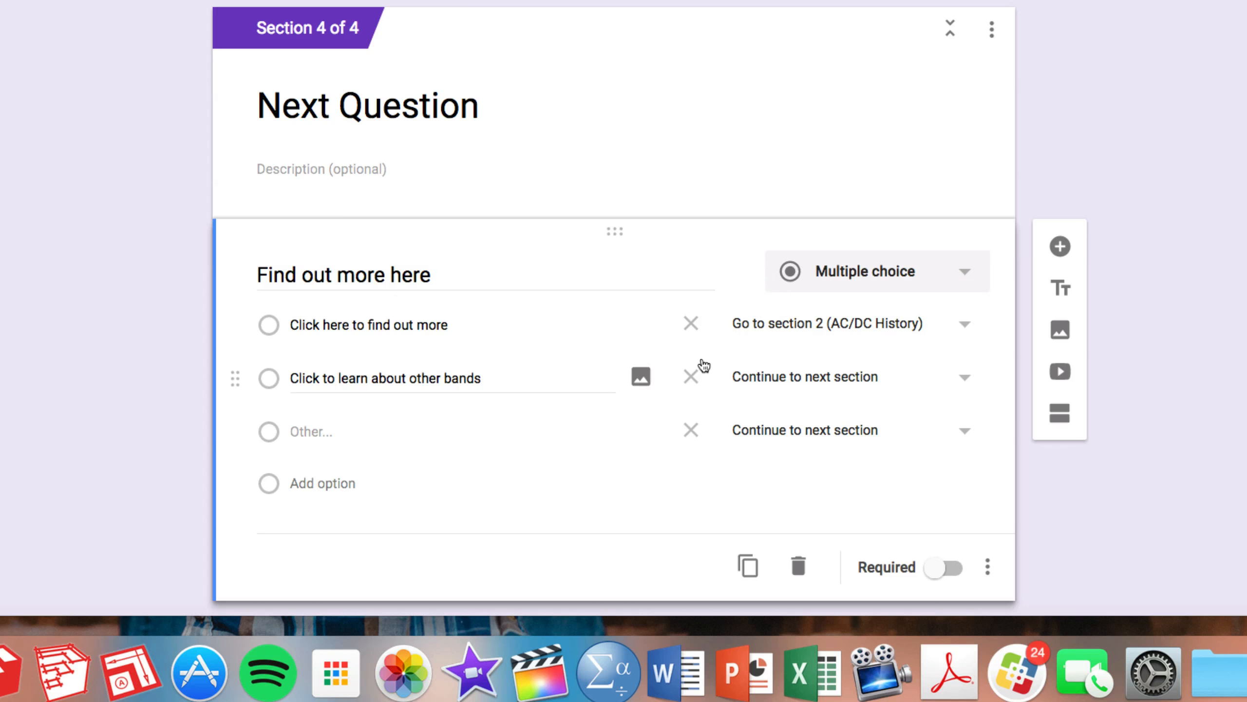
In the live quiz form, answer the Australian hard rock band question with "Rolling Stones" and continue to the next section.
scroll(687, 373, up, 6)
scroll(660, 386, up, 10)
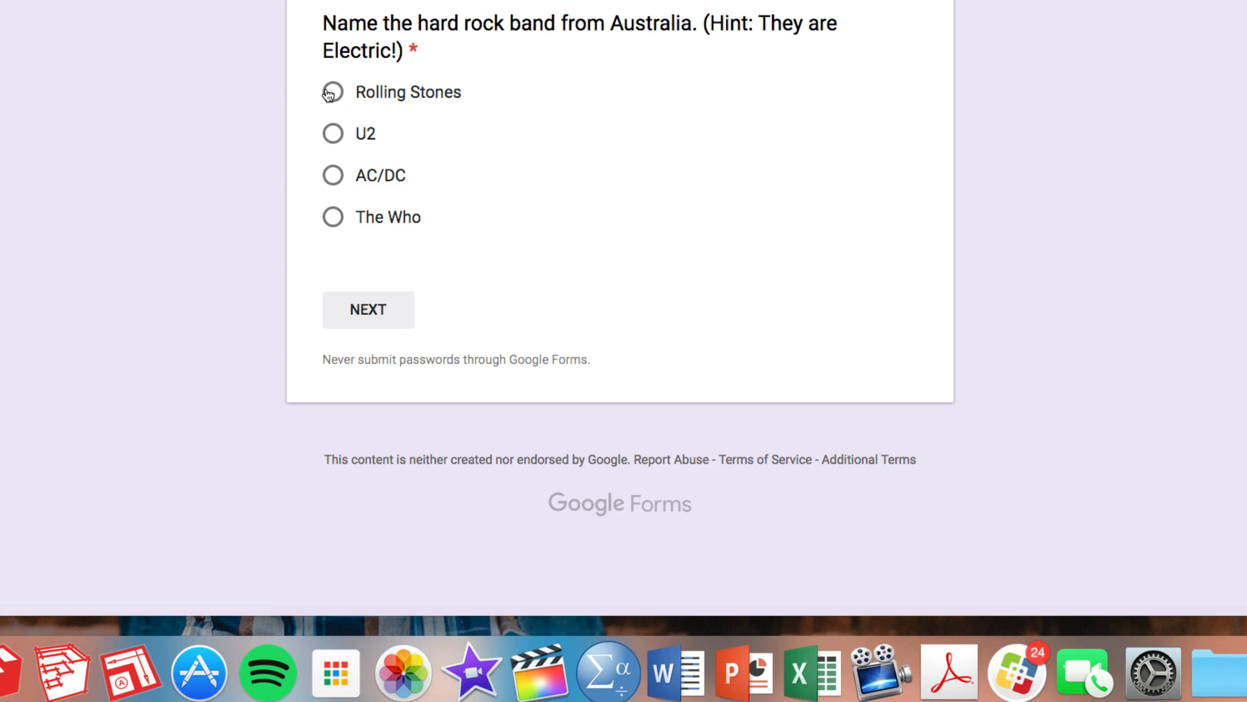
click(332, 95)
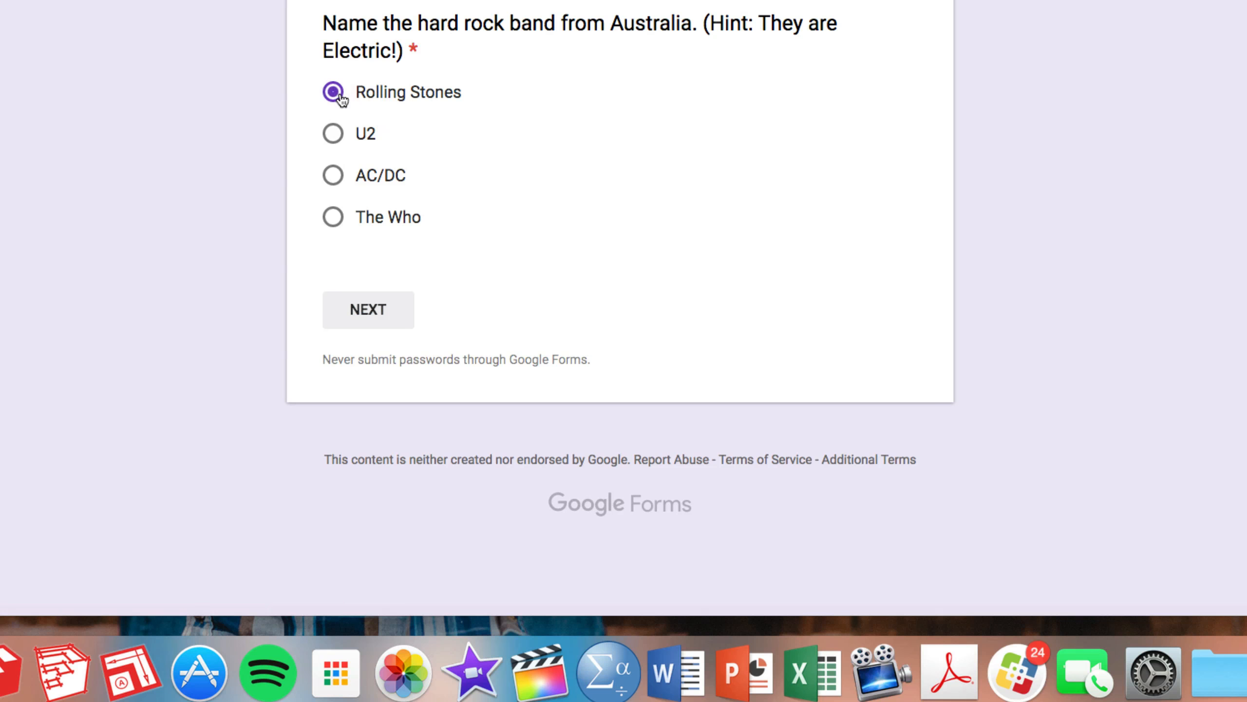
click(375, 320)
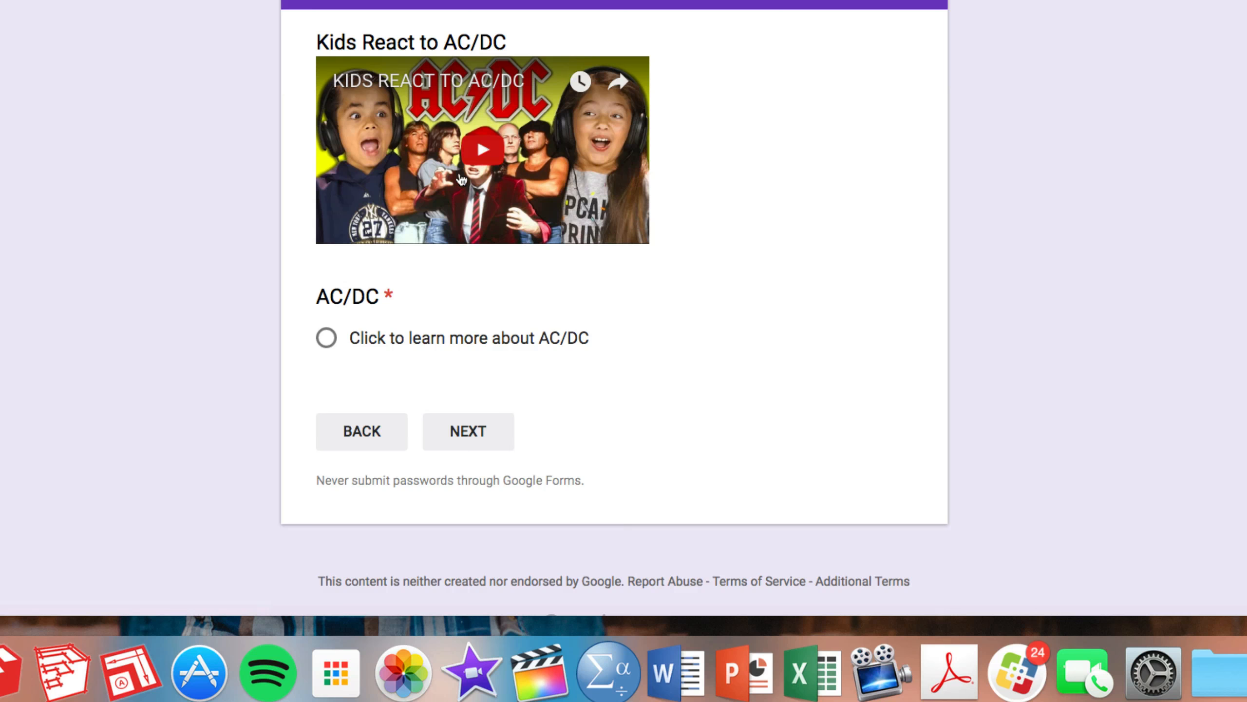
Play and pause the Kids React to AC/DC video, then choose "Click to learn more about AC/DC" and continue.
click(461, 179)
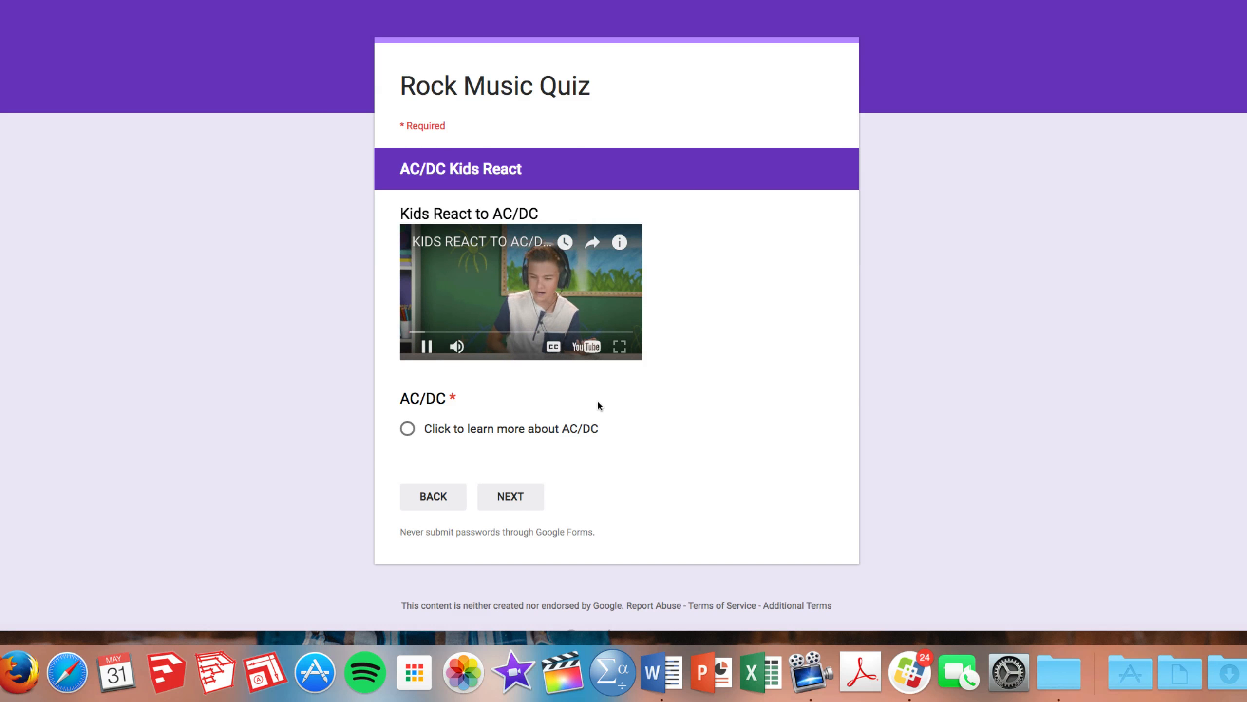
click(427, 349)
click(407, 428)
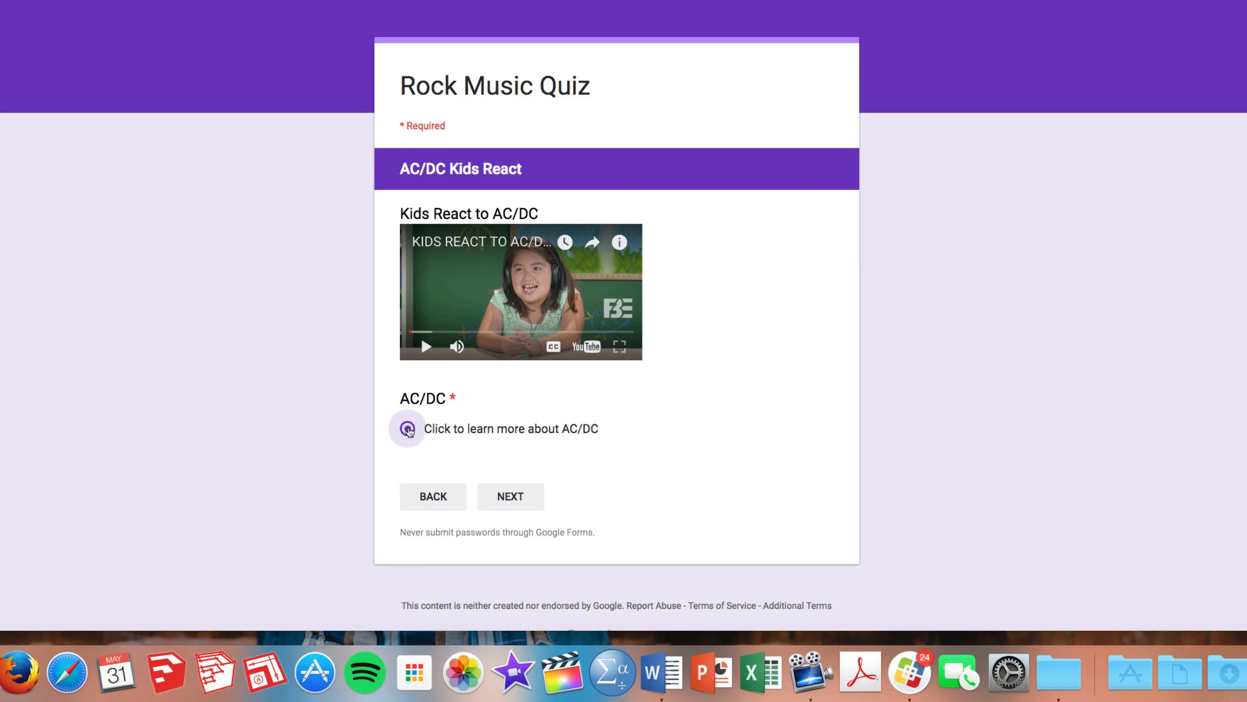
click(511, 497)
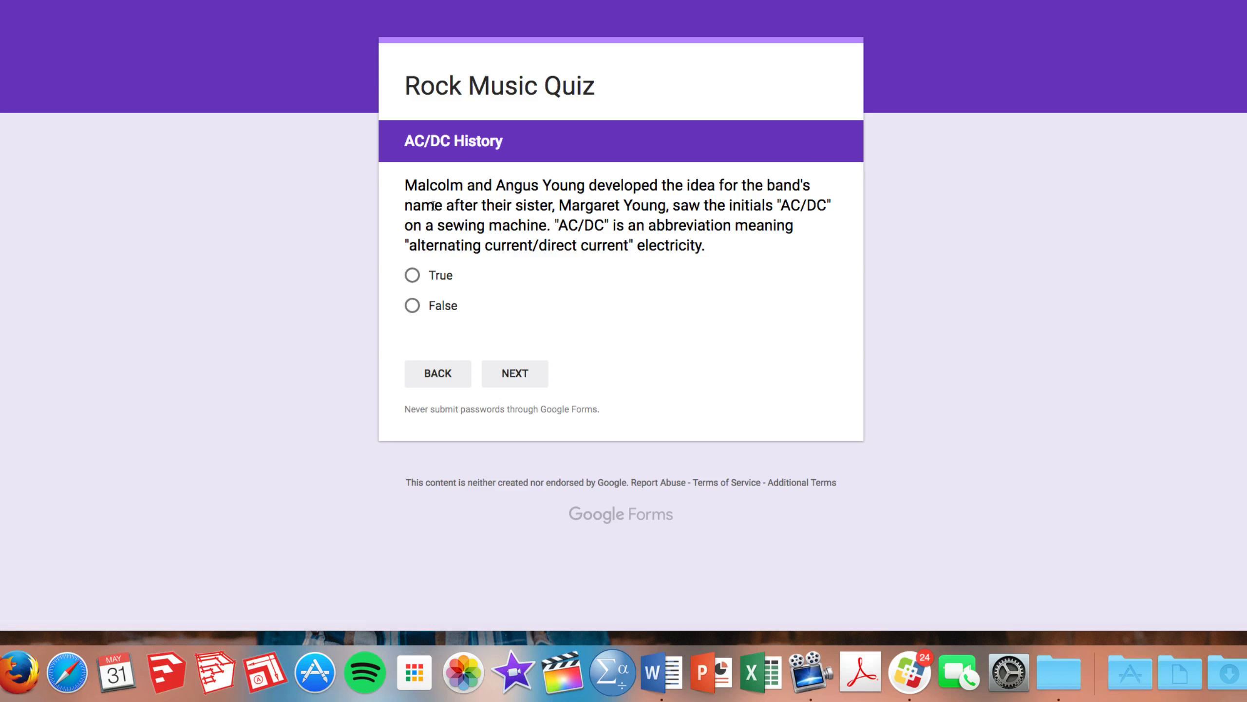
Return to the first quiz question, change the answer to "AC/DC", and continue to test that branch.
click(440, 372)
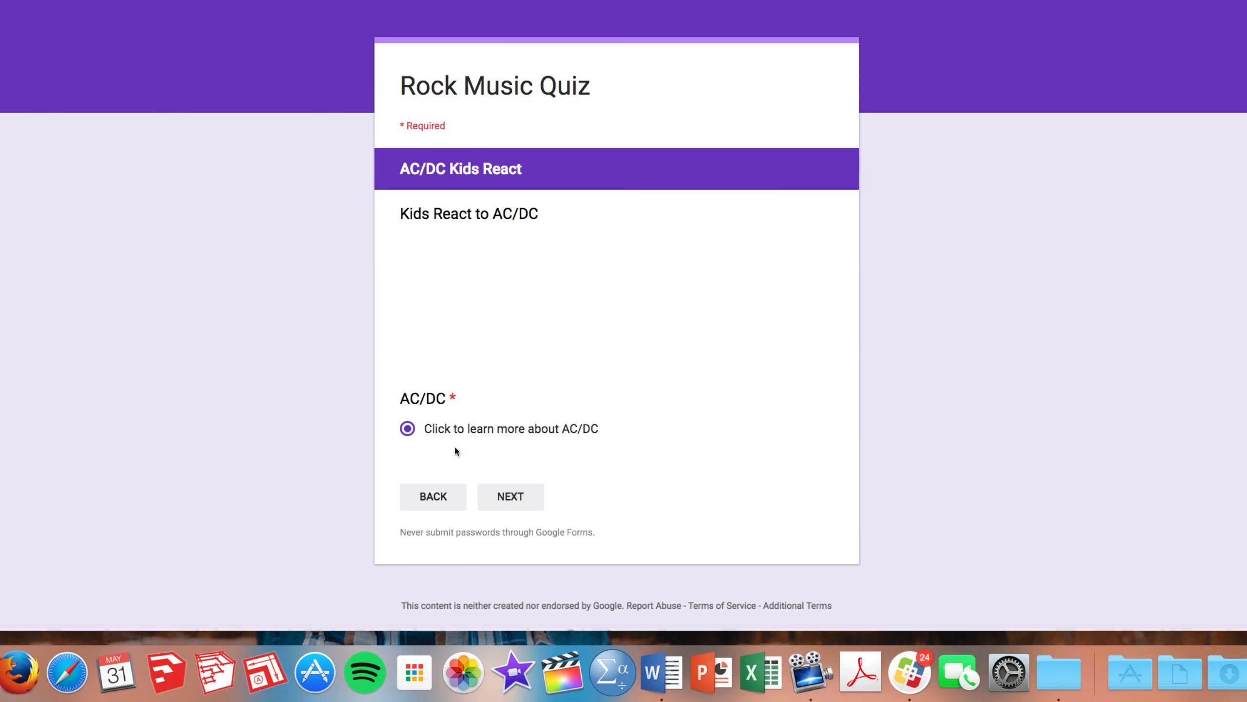
click(444, 497)
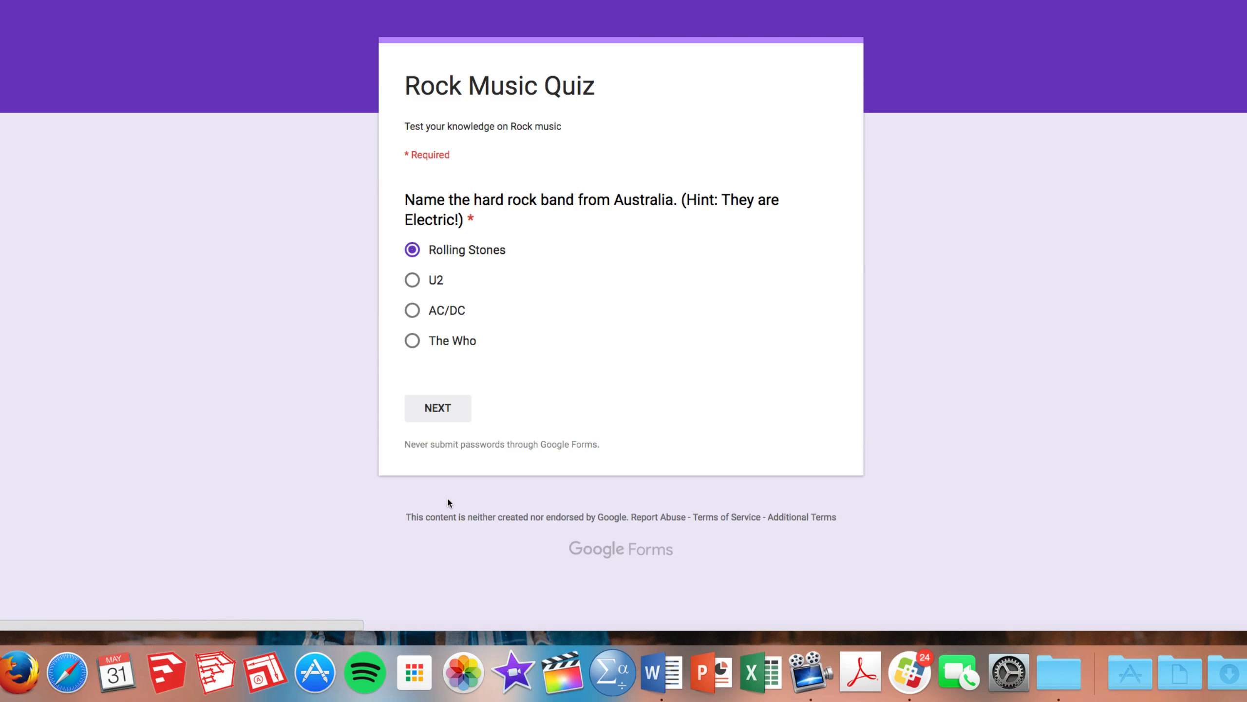
click(425, 313)
click(444, 409)
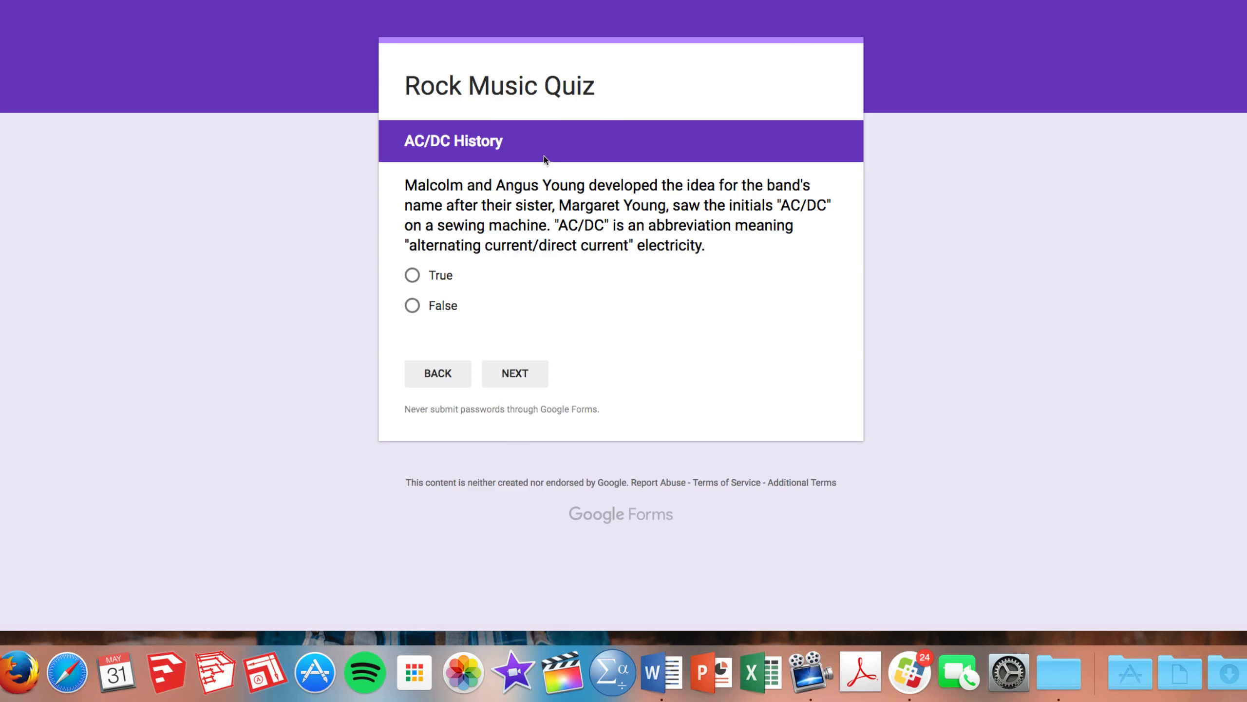